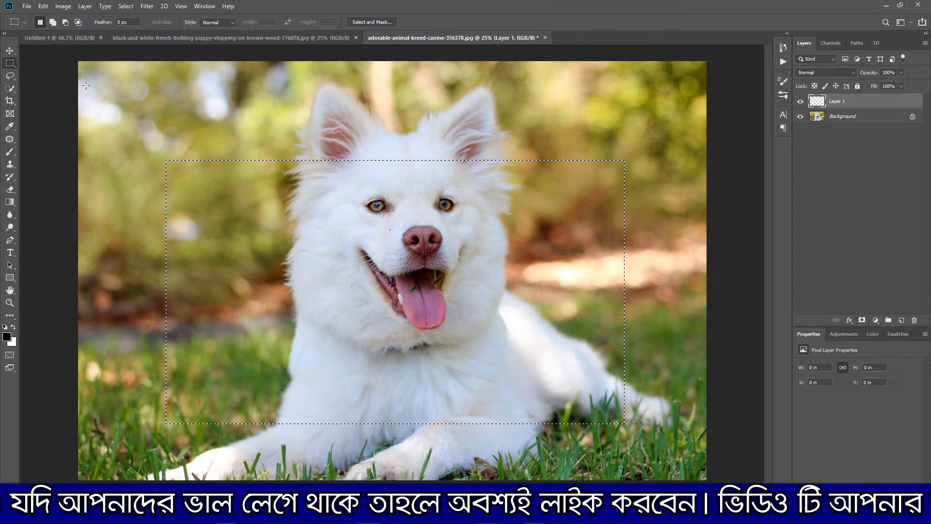
- Stroke the rectangular selection on Layer 1 with a 10 px white line, centred on the selection edge
left_click(43, 7)
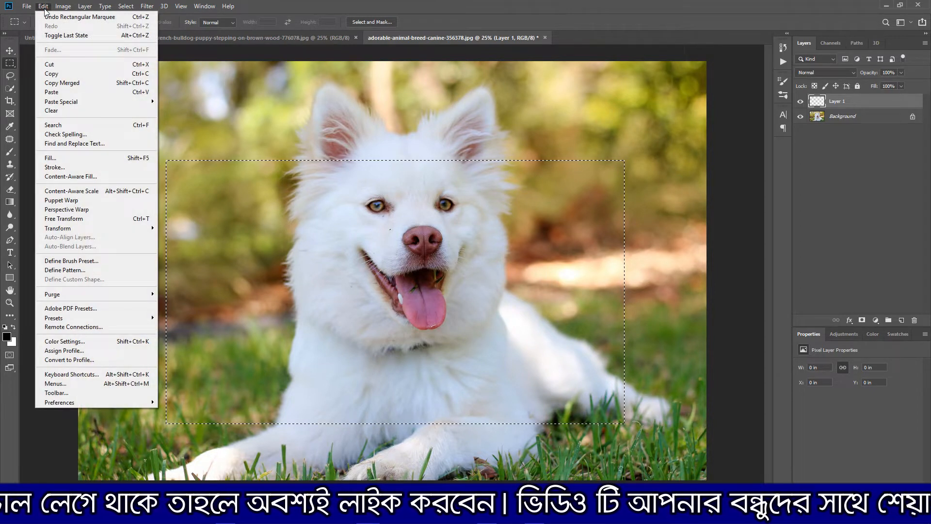
left_click(114, 167)
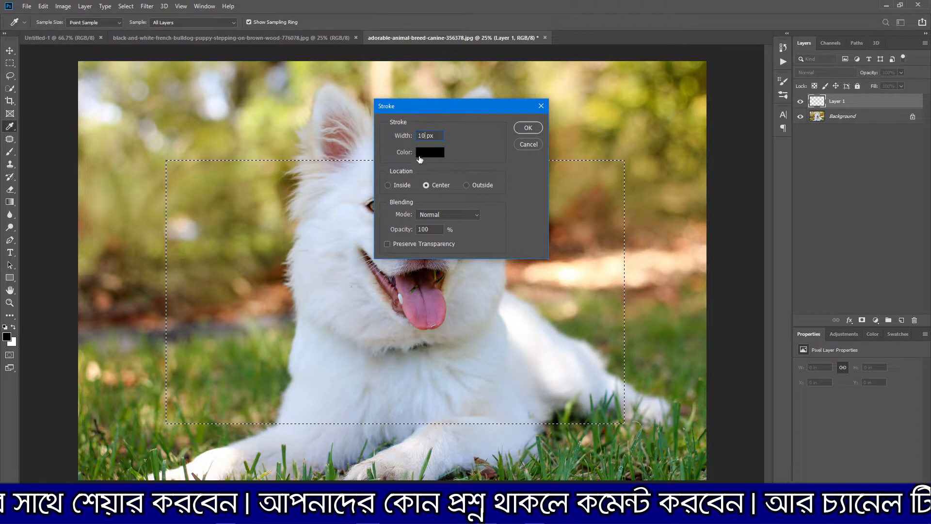
left_click(426, 155)
left_click_drag(591, 225, 558, 176)
left_click(764, 173)
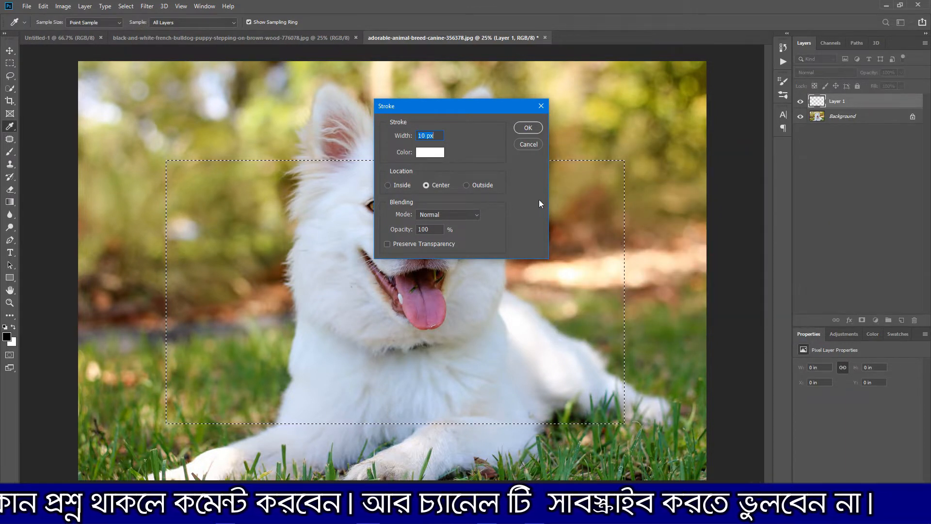
left_click(527, 127)
key("m")
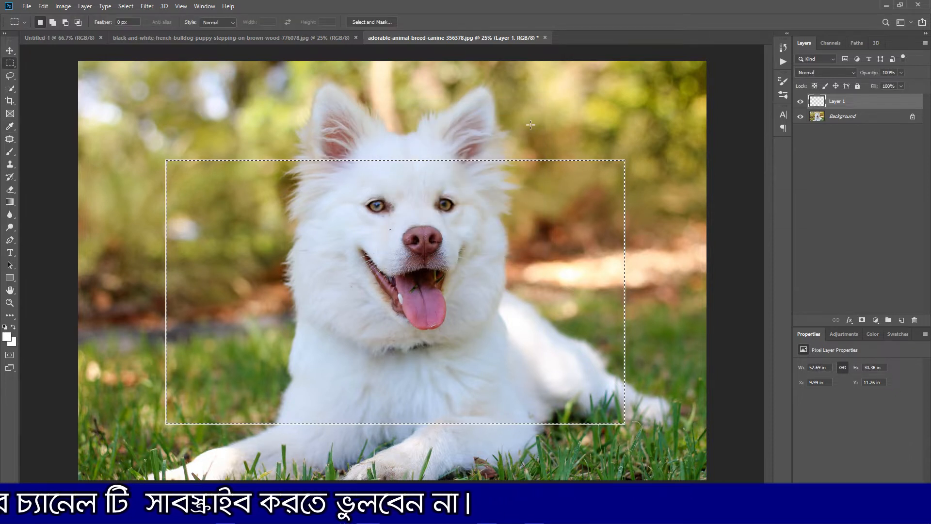
- Stroke the same rectangular selection again with a thicker white line, centred on its edge
left_click(43, 6)
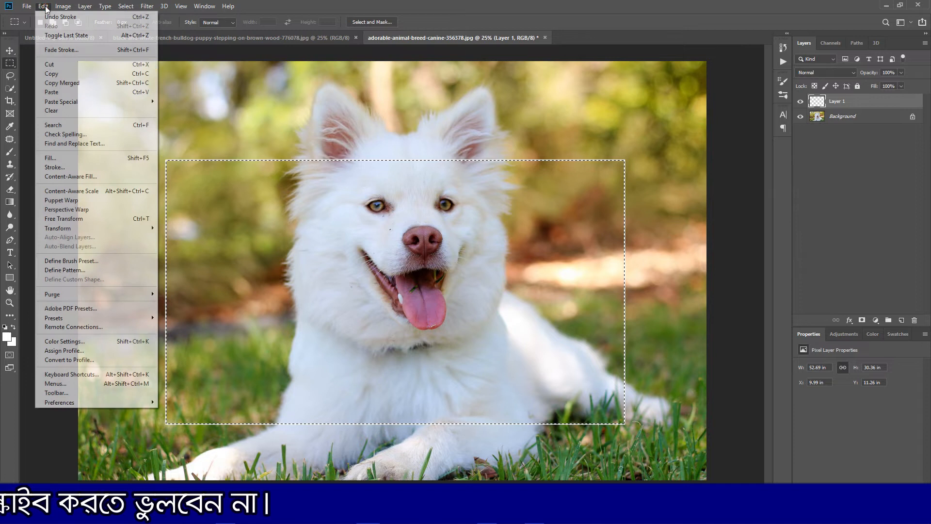
left_click(54, 167)
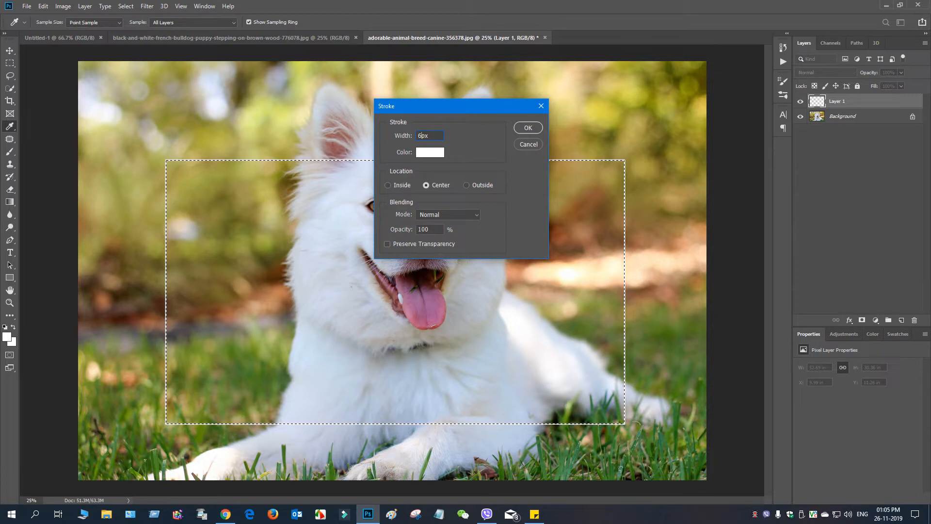
left_click(532, 127)
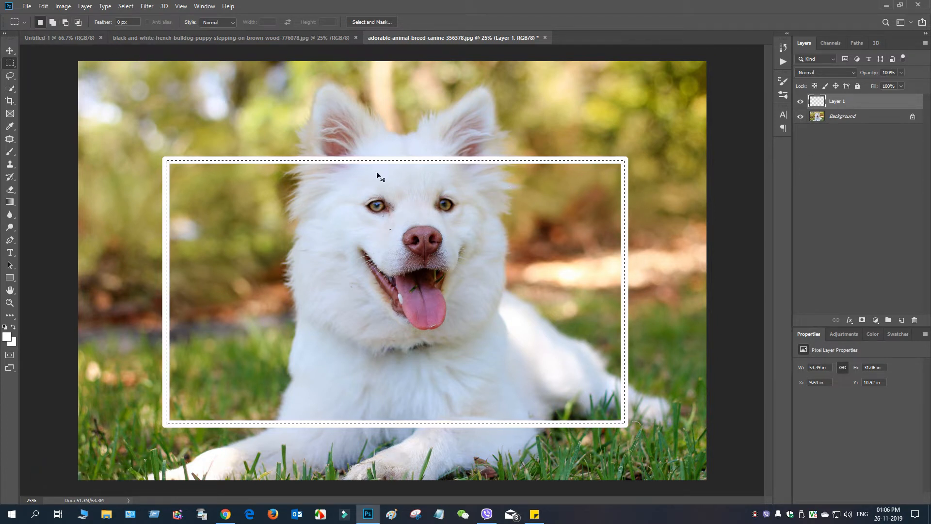
key("ctrl+t")
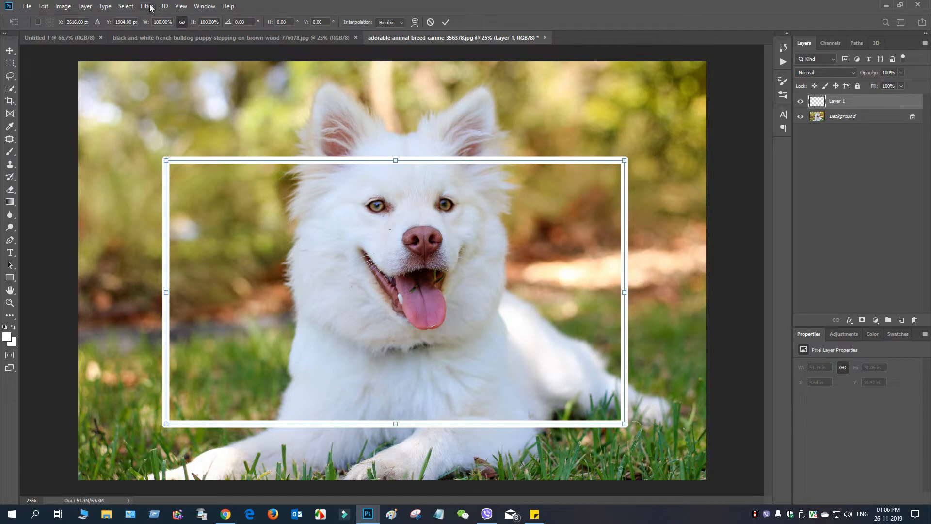
left_click(126, 6)
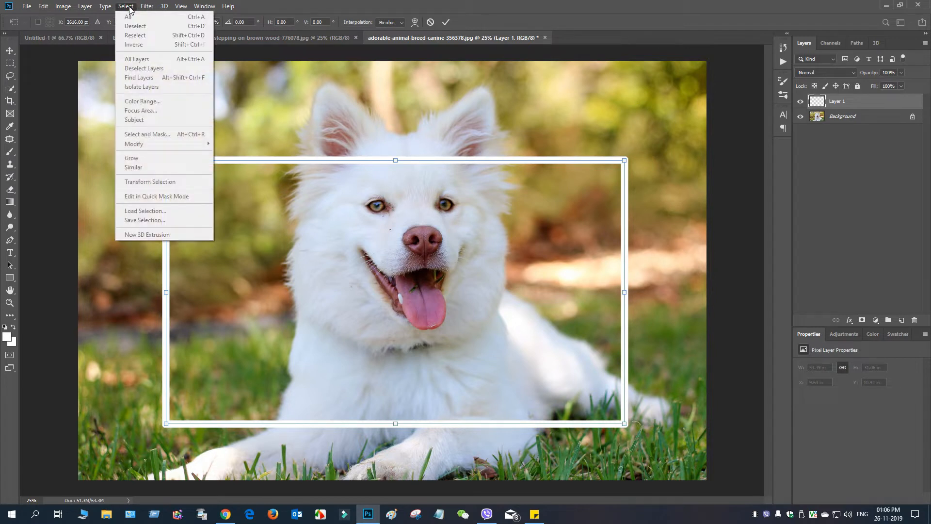
left_click(418, 4)
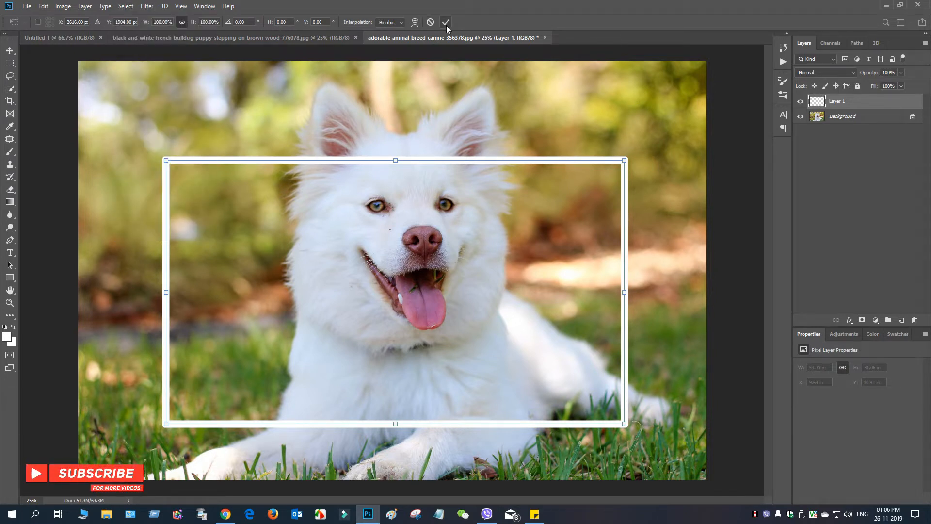
left_click(446, 25)
key("m")
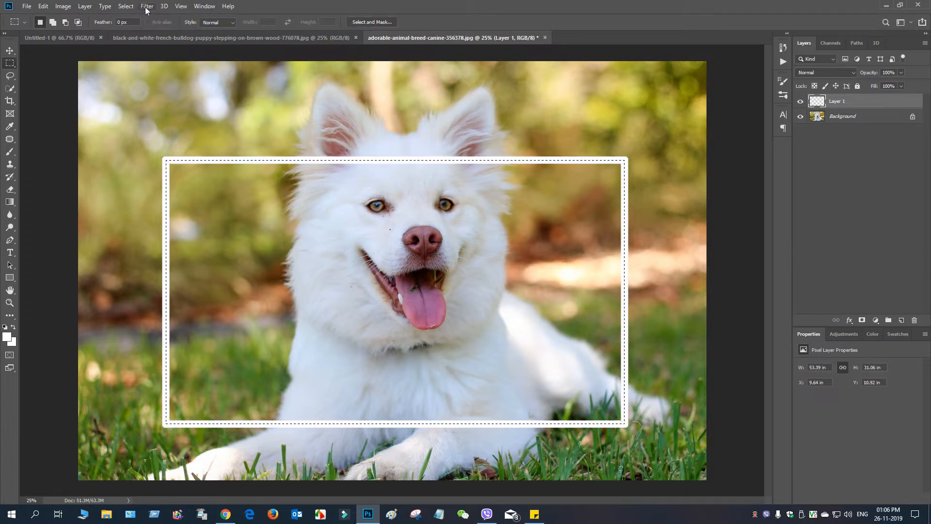
- Clear the selection and apply a Perspective transform to the white frame, narrowing its top edge and widening its bottom edge
left_click(126, 6)
left_click(147, 27)
key("ctrl+t")
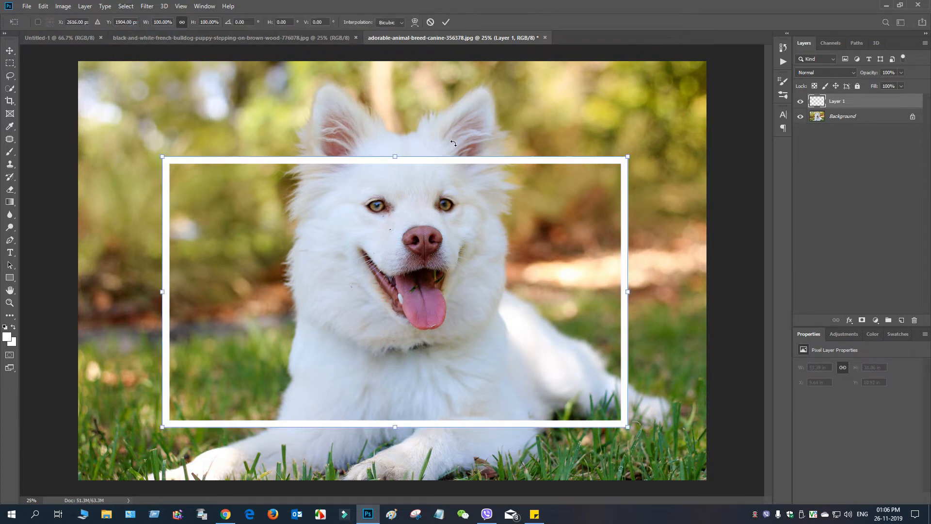
left_click(44, 6)
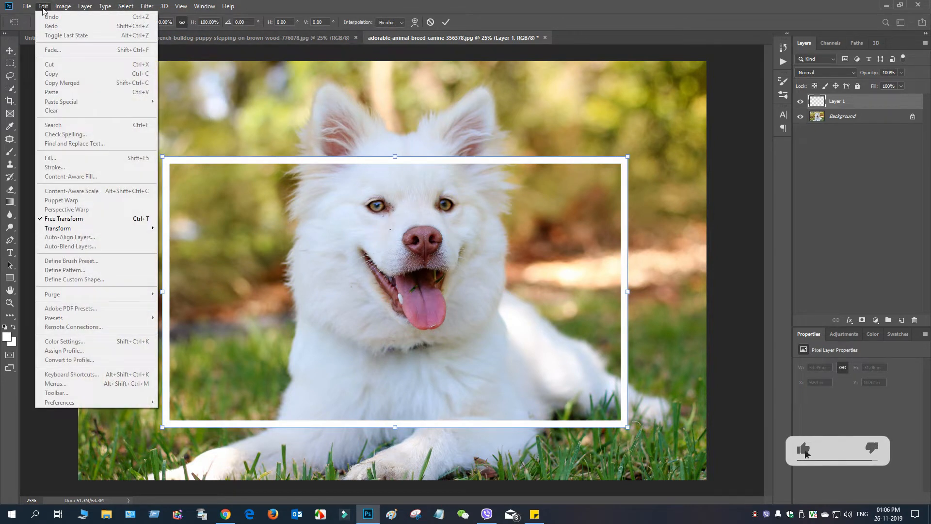
mouse_move(136, 229)
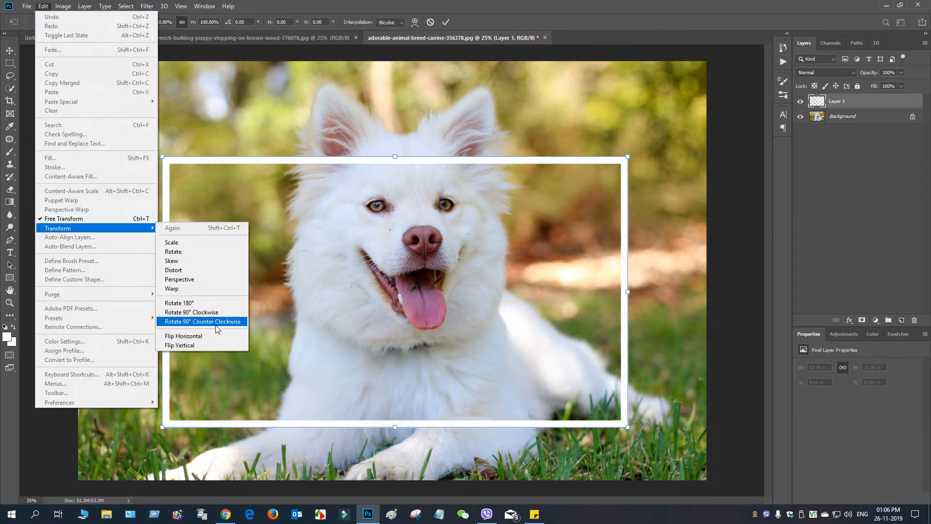
left_click(220, 285)
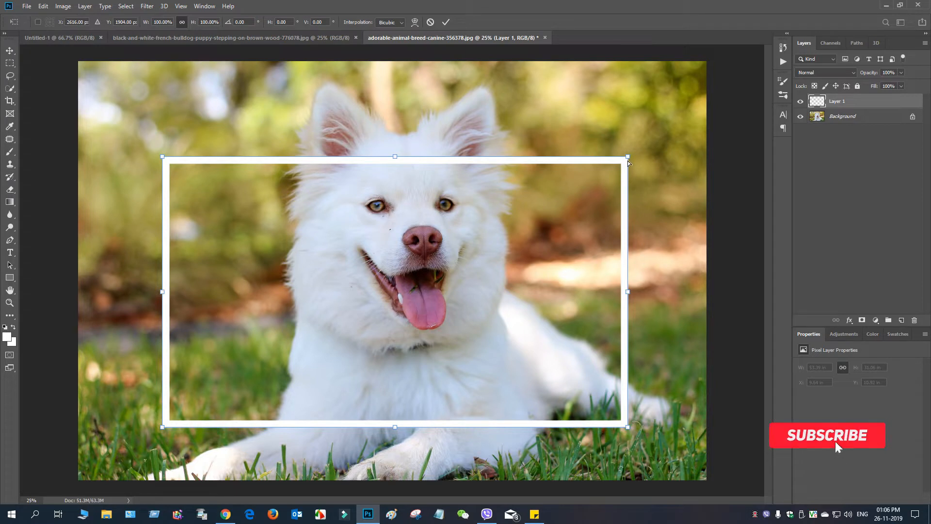
left_click_drag(627, 158, 624, 172)
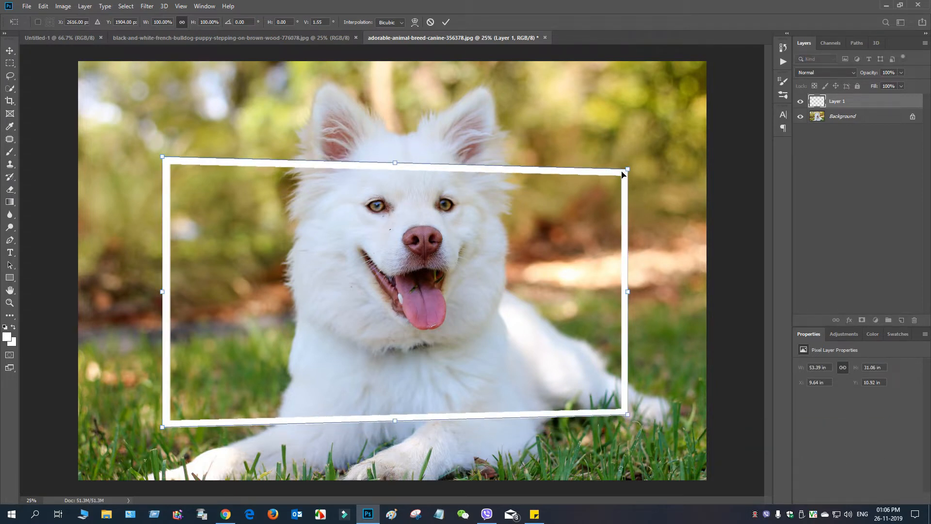
key("ctrl+z")
left_click_drag(627, 156, 589, 157)
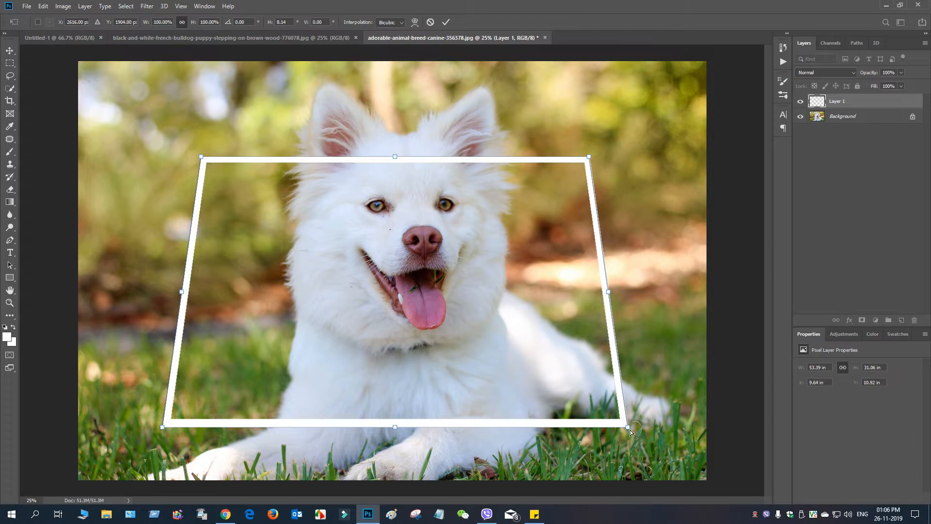
left_click_drag(630, 431, 680, 439)
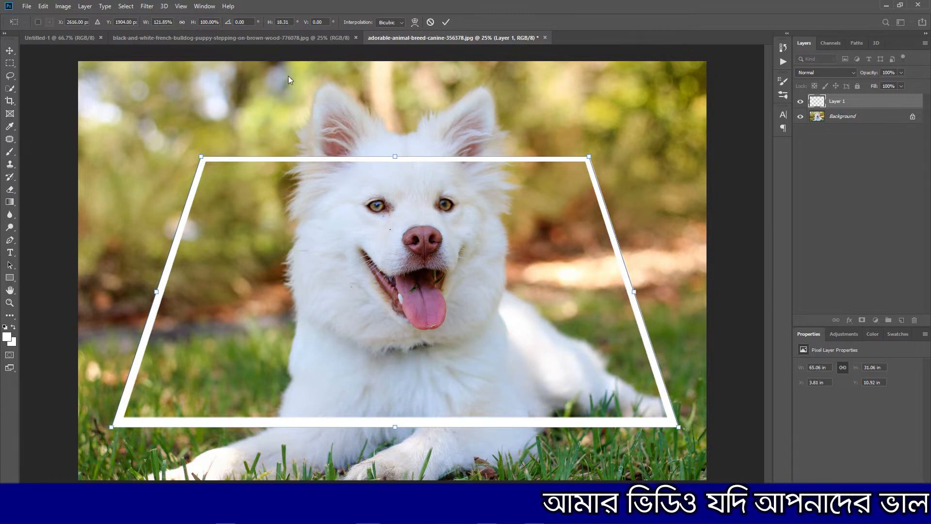
- Switch the transform to Warp and pull the frame's two bottom corners outward and slightly down
left_click(43, 6)
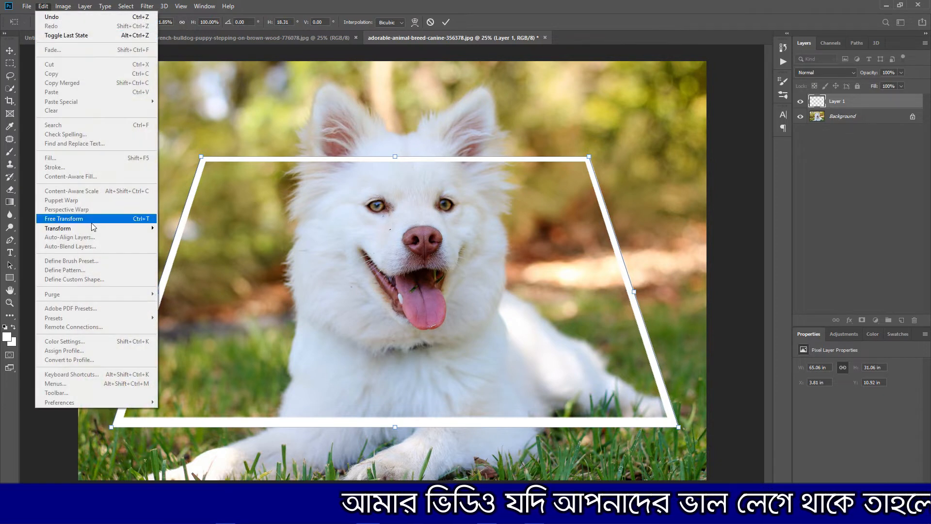
mouse_move(95, 230)
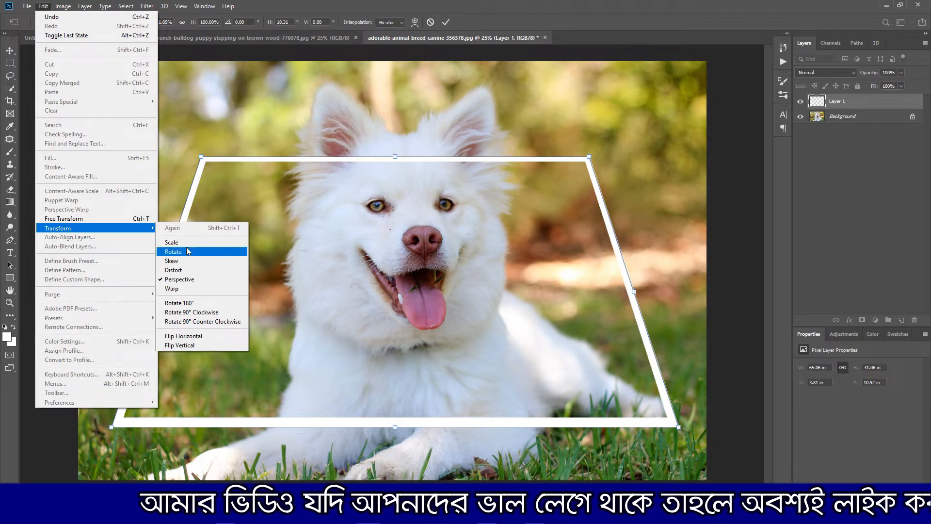
left_click(191, 289)
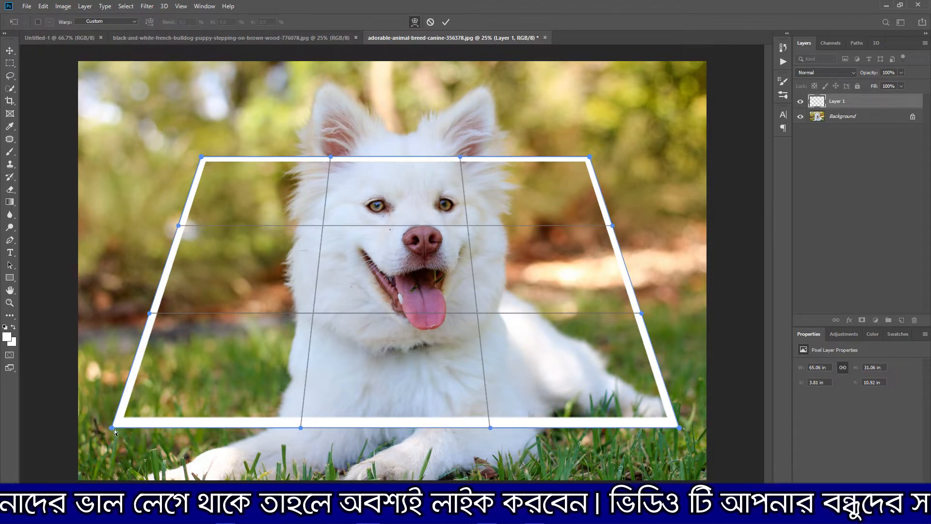
left_click(90, 437)
mouse_move(90, 437)
left_mouse_down()
mouse_move(83, 430)
mouse_move(90, 438)
left_mouse_up()
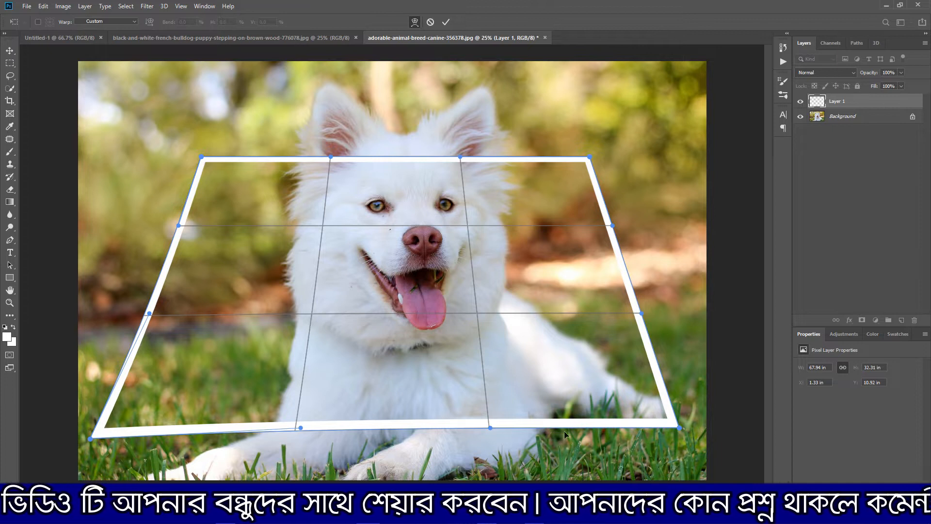
left_click_drag(680, 428, 695, 450)
- Warp the frame's top corners outward, bow its top edge down across the dog's forehead, and apply the transform
left_click_drag(589, 158, 644, 155)
left_click_drag(202, 157, 125, 169)
left_click_drag(393, 158, 398, 198)
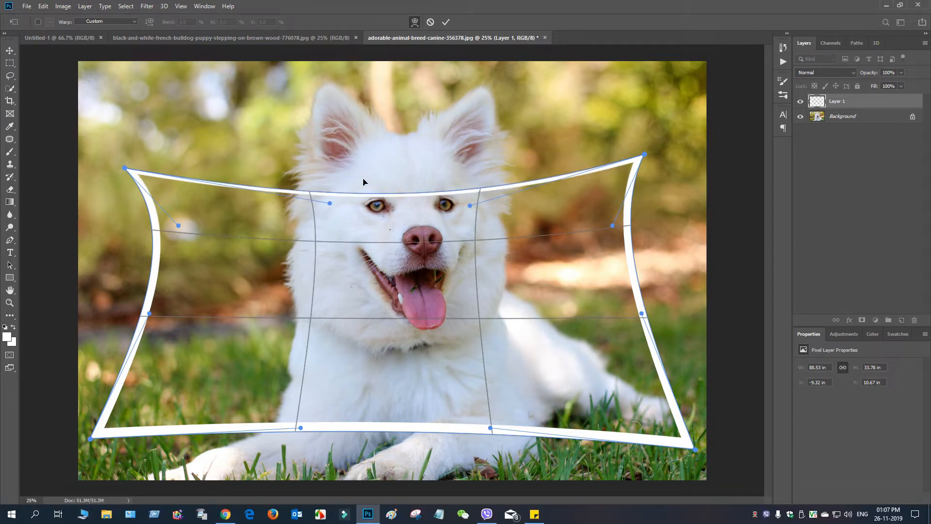
left_click_drag(645, 155, 671, 175)
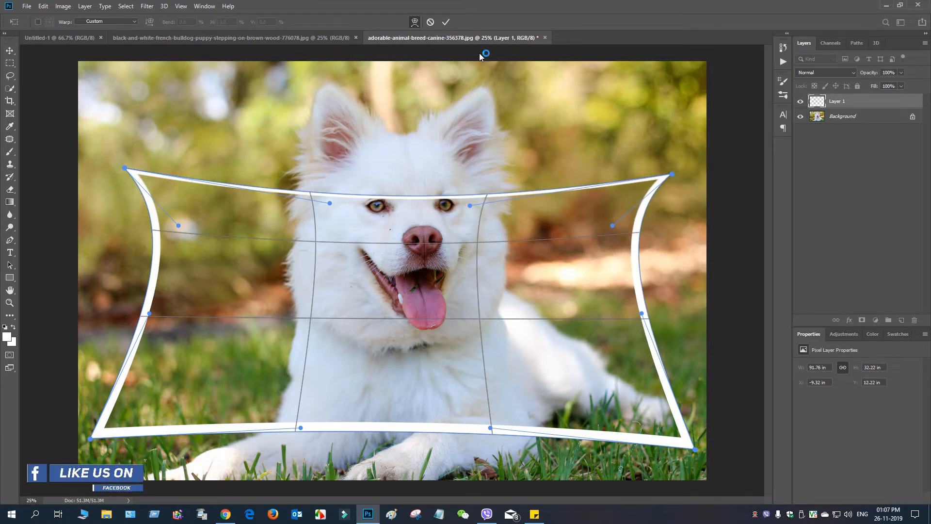
left_click(447, 23)
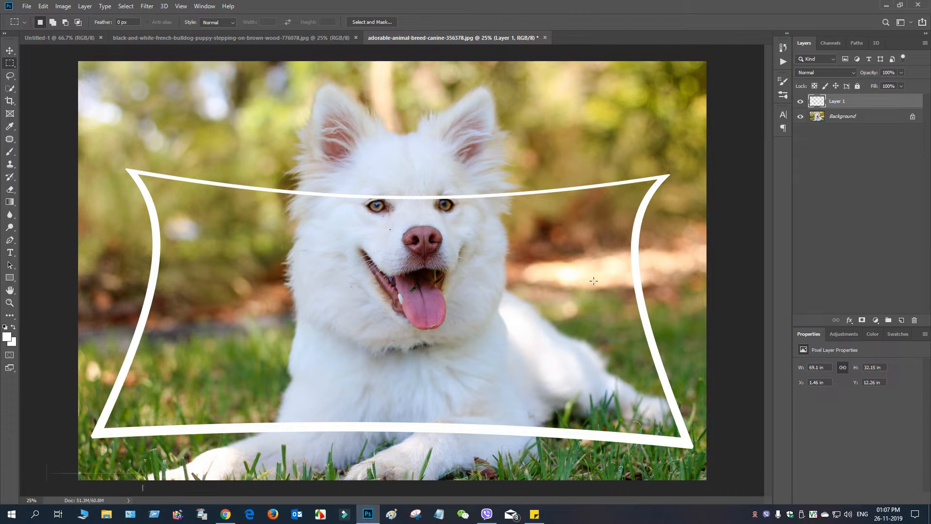
left_click(825, 121)
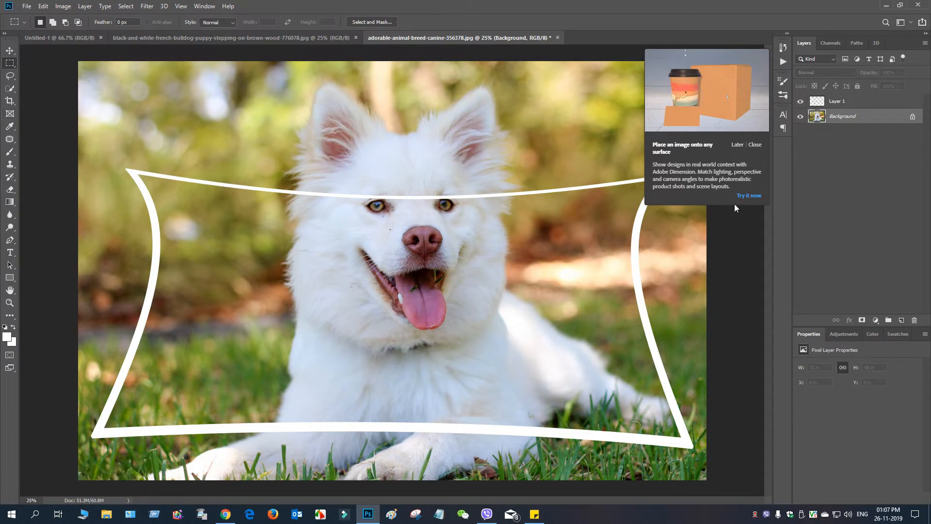
left_click(823, 103)
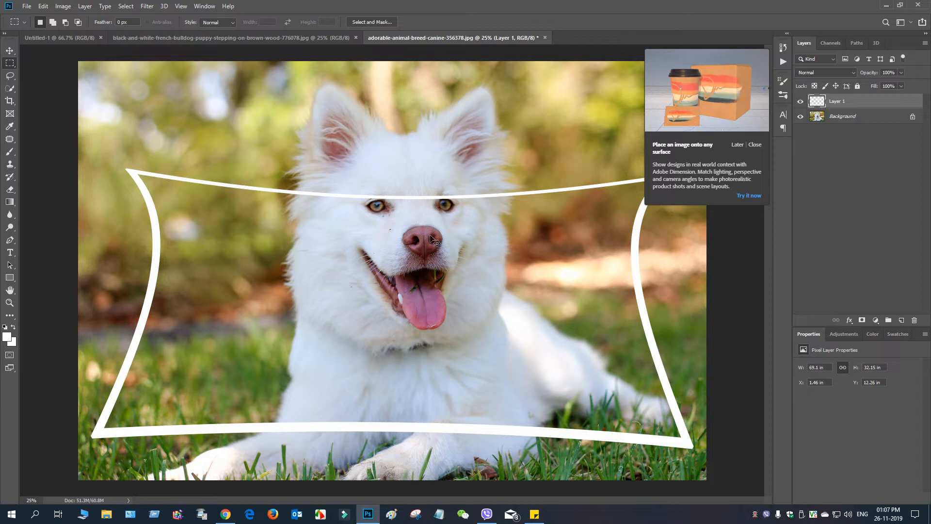
key("ctrl+t")
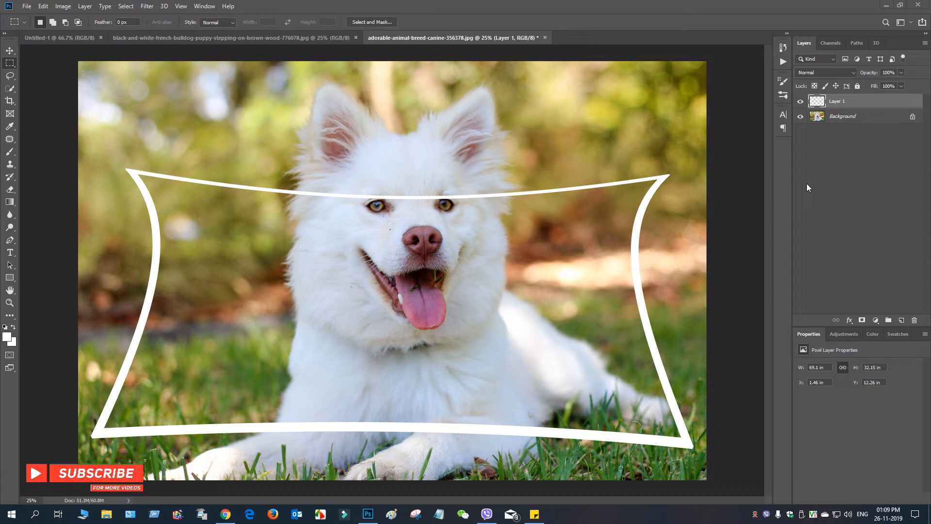
- Duplicate the Background layer as Background copy and place it hidden above Layer 1
left_click(840, 118)
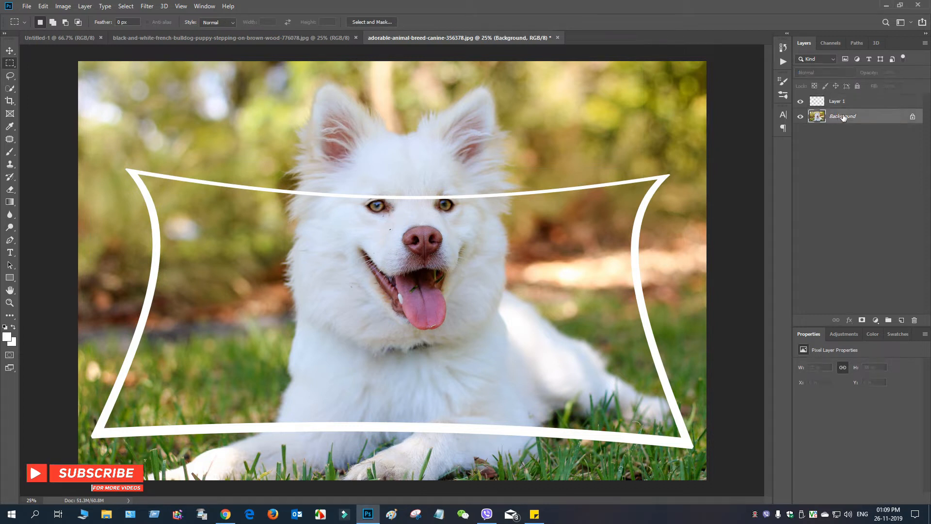
left_click(64, 7)
mouse_move(85, 6)
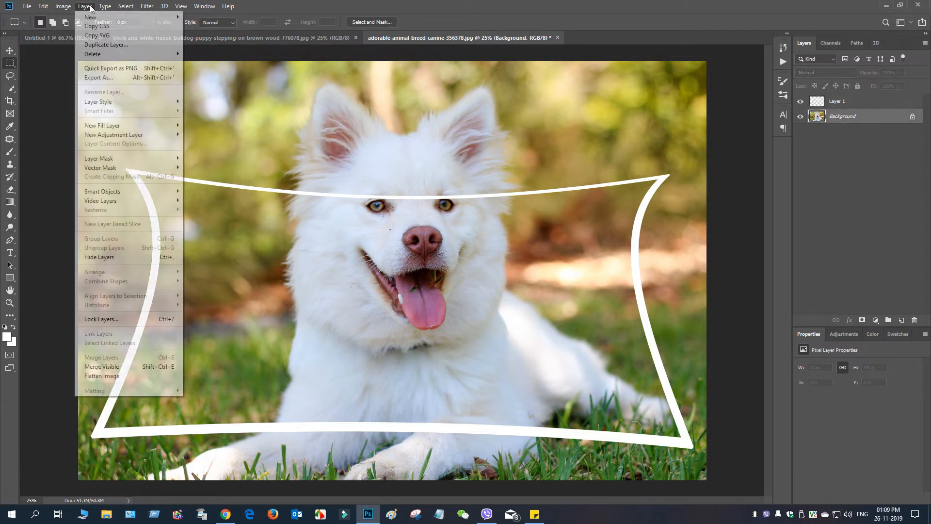
left_click(104, 44)
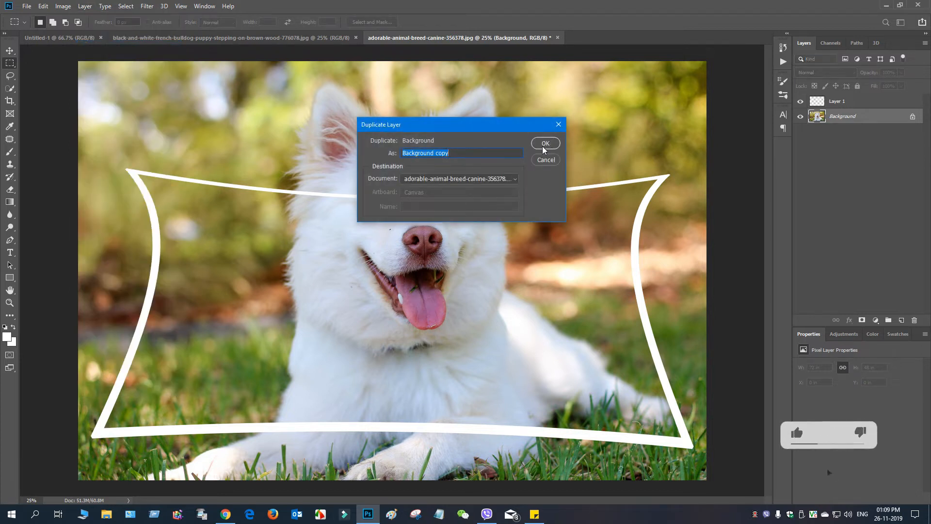
left_click(545, 143)
left_click_drag(858, 115, 867, 96)
left_click(801, 102)
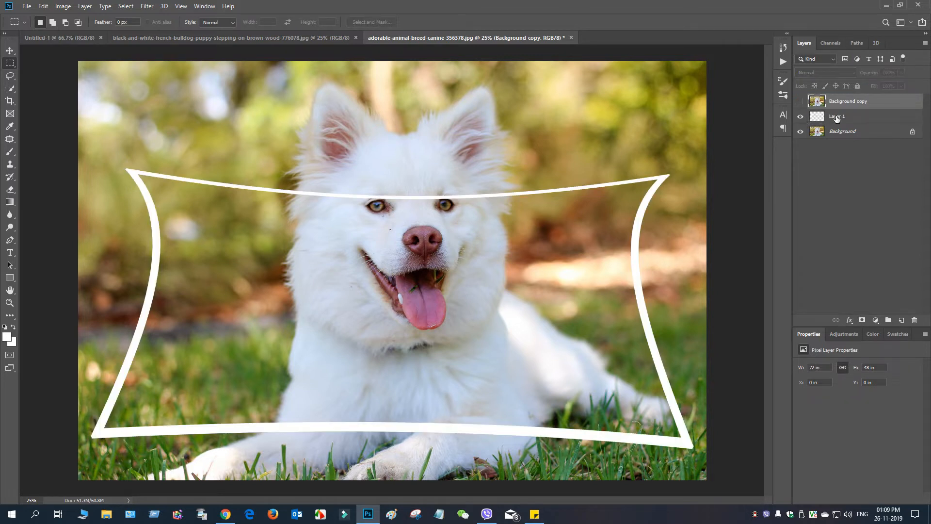
- Select the area enclosed by the white frame on Layer 1 with the Magic Wand tool
left_click(819, 121)
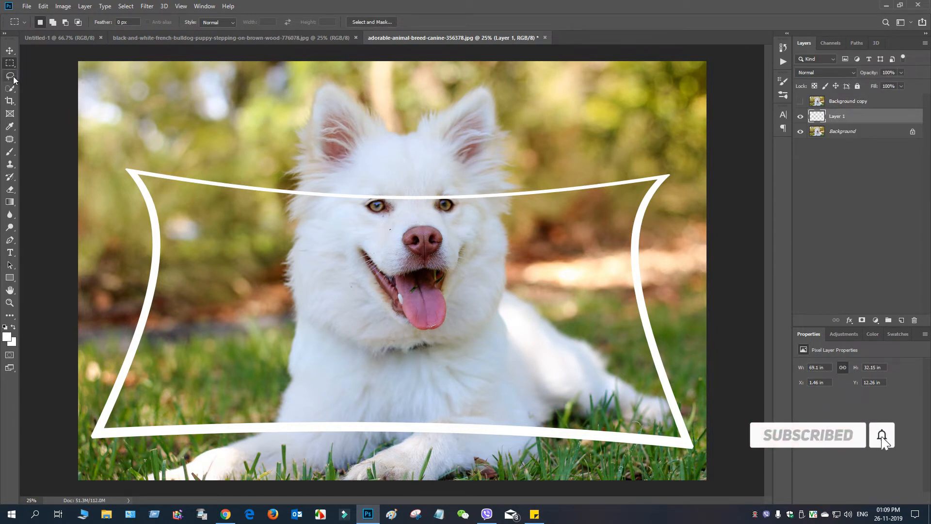
right_click(8, 91)
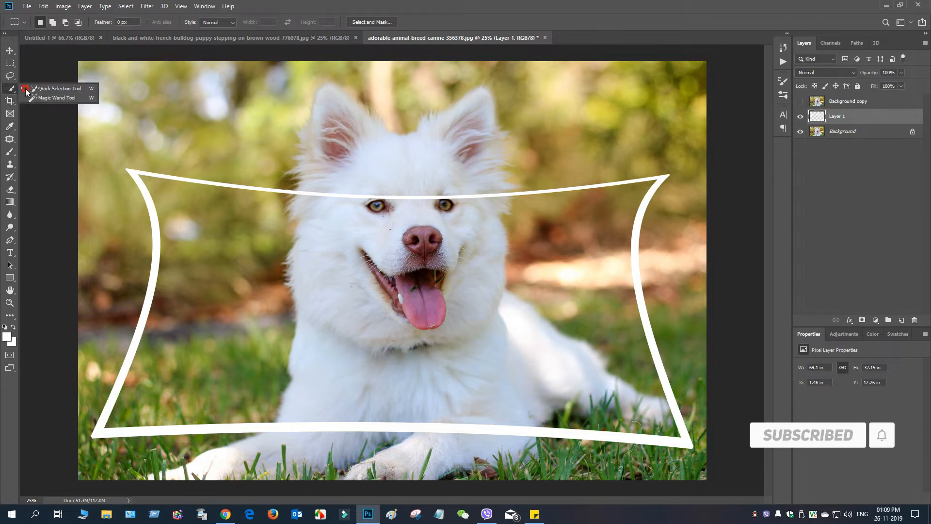
left_click(44, 98)
left_click(222, 256)
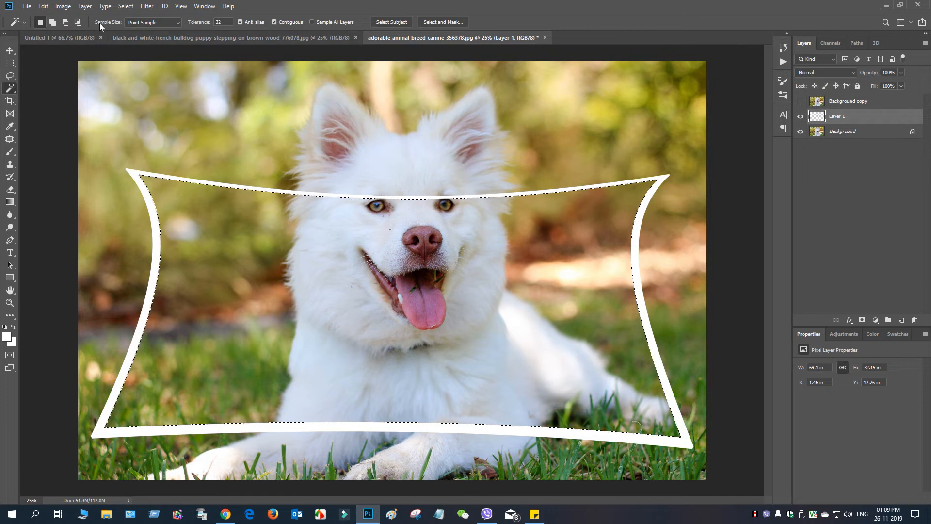
- Add a layer mask to the Background layer that reveals only the selected area inside the white frame
left_click(818, 133)
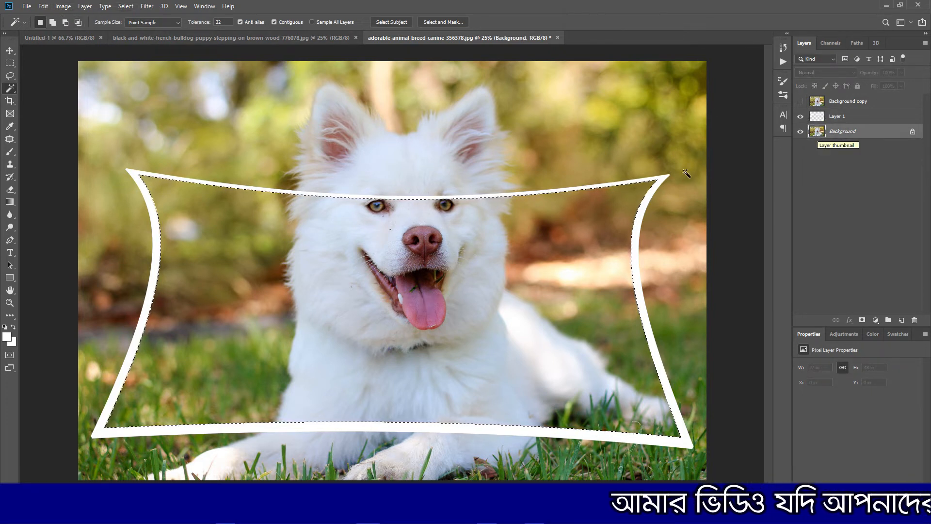
left_click(43, 7)
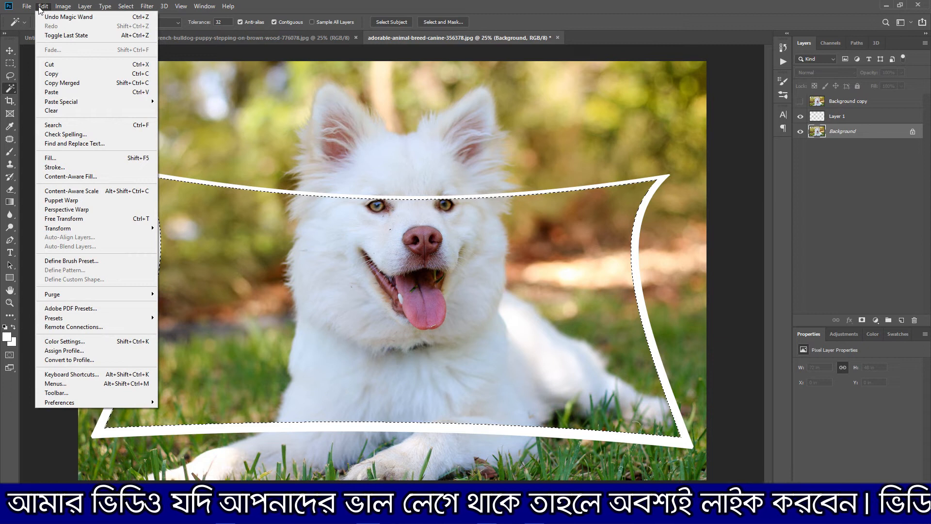
mouse_move(137, 105)
mouse_move(85, 8)
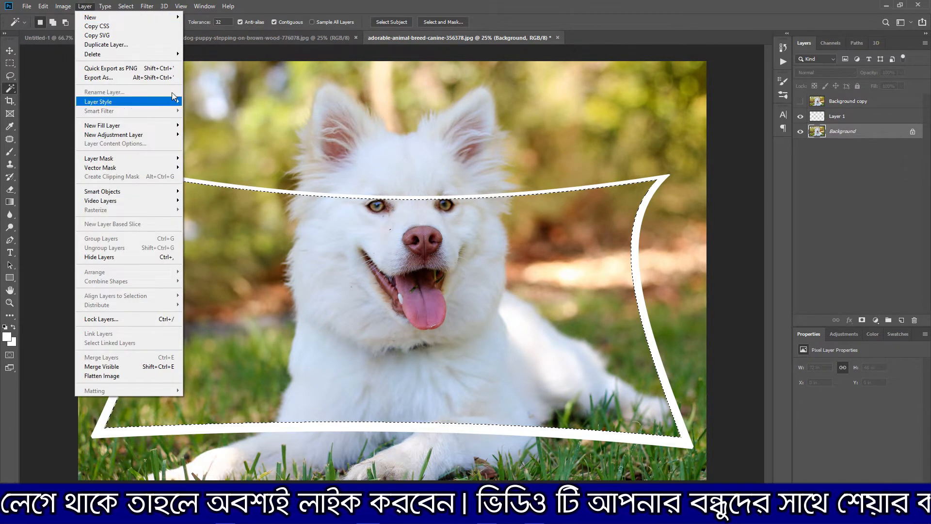
mouse_move(172, 160)
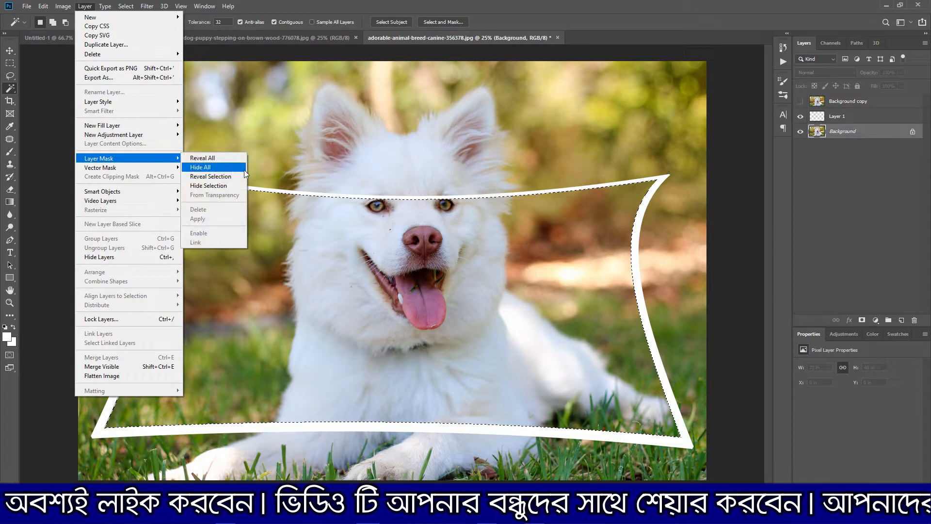
left_click(224, 176)
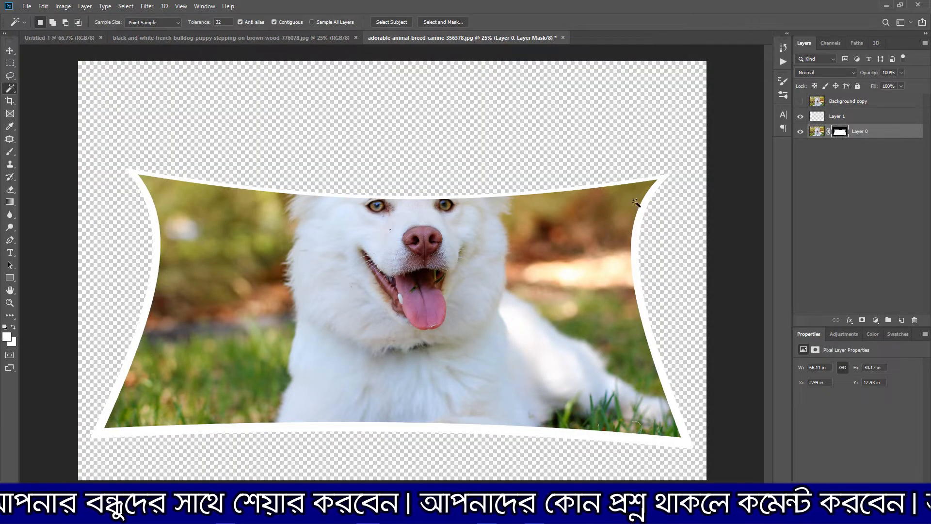
- Make Background copy visible and select the dog on it with the Quick Selection tool, including the hind leg
left_click(799, 102)
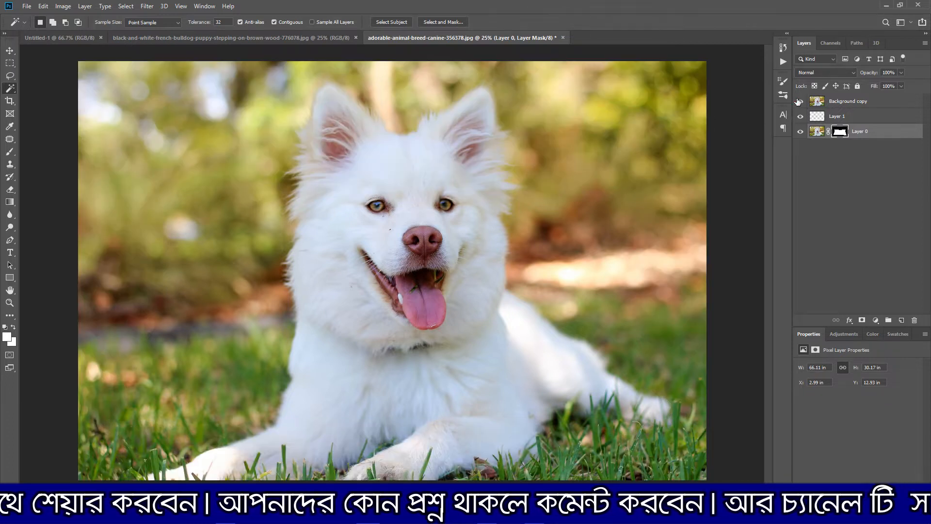
left_click(835, 101)
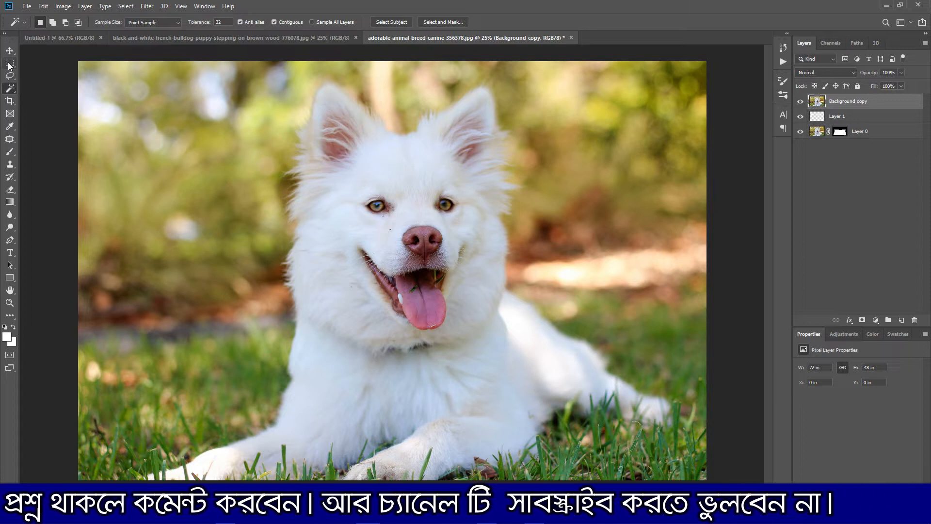
left_click_drag(10, 87, 40, 98)
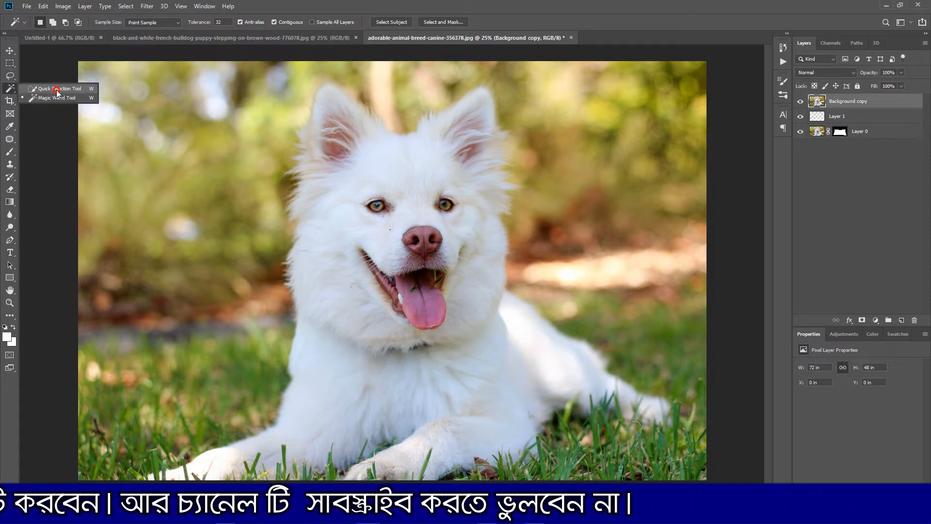
left_click(54, 88)
mouse_move(335, 105)
left_mouse_down()
mouse_move(400, 184)
mouse_move(414, 193)
mouse_move(433, 174)
mouse_move(439, 242)
mouse_move(476, 292)
mouse_move(477, 329)
mouse_move(534, 374)
left_mouse_up()
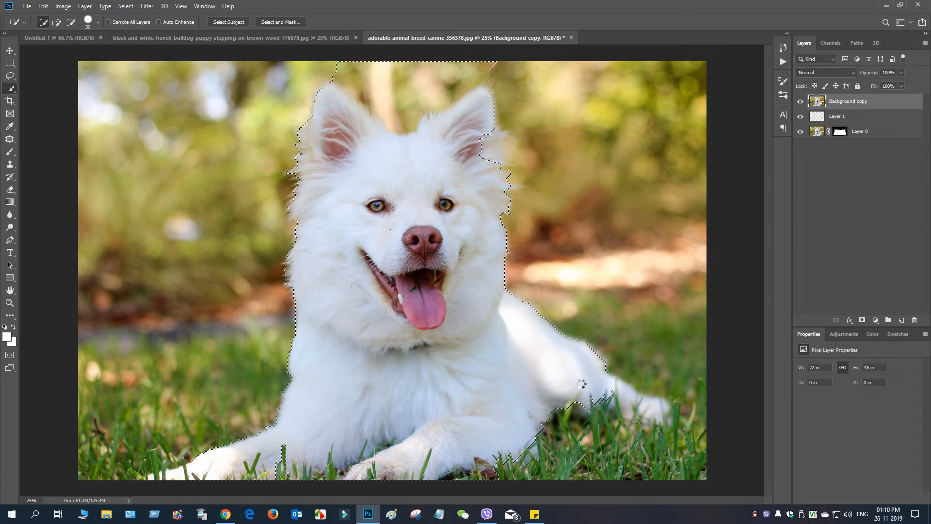
left_click_drag(613, 387, 614, 388)
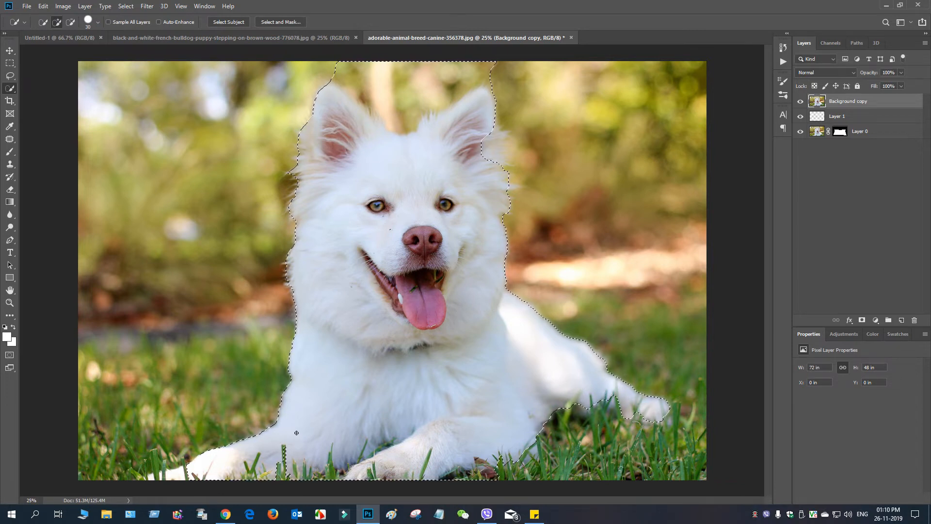
- Subtract the background between the dog's ears from the selection and add the missing fur beside the right-hand ear
left_click(71, 22)
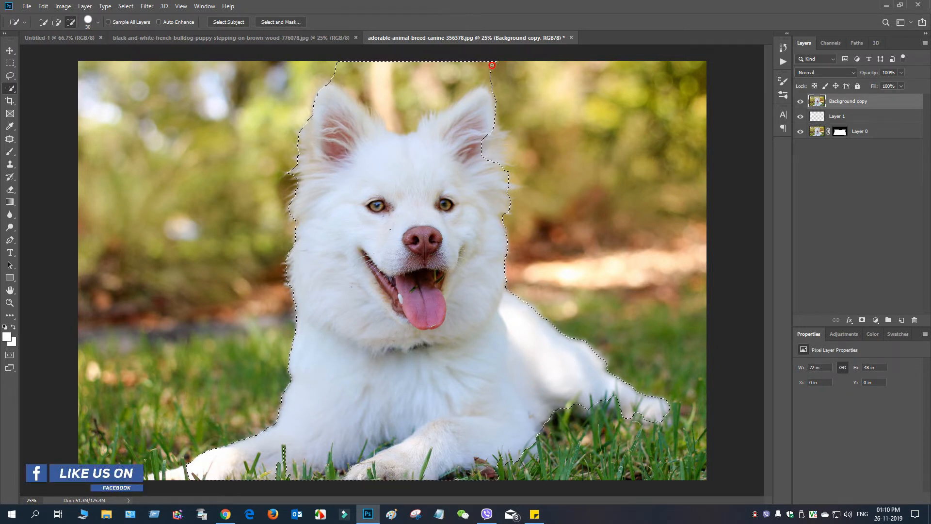
mouse_move(460, 74)
left_mouse_down()
mouse_move(438, 67)
mouse_move(382, 79)
left_mouse_up()
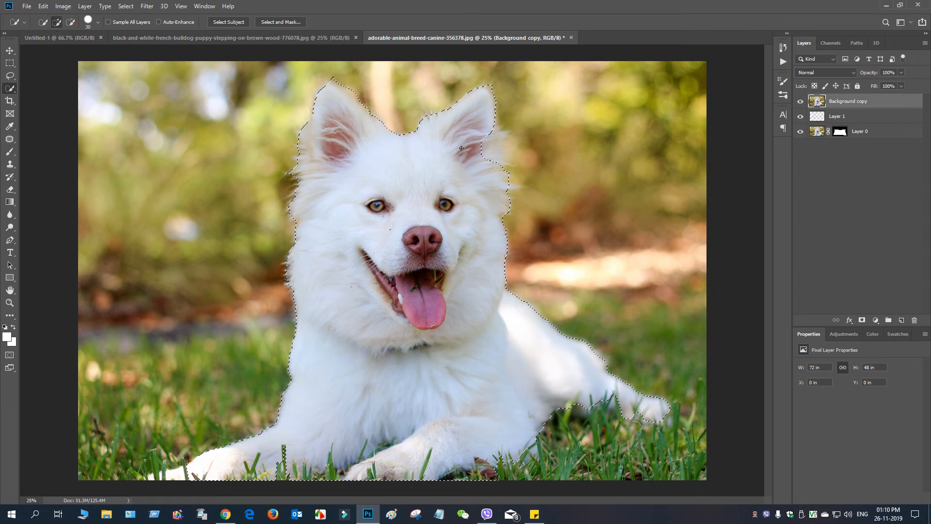
left_click(485, 156)
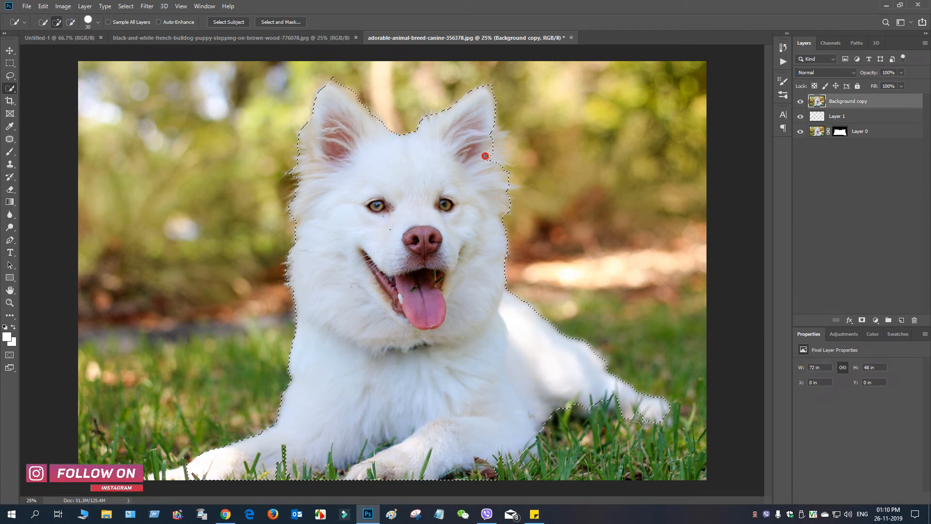
left_click_drag(492, 137, 495, 164)
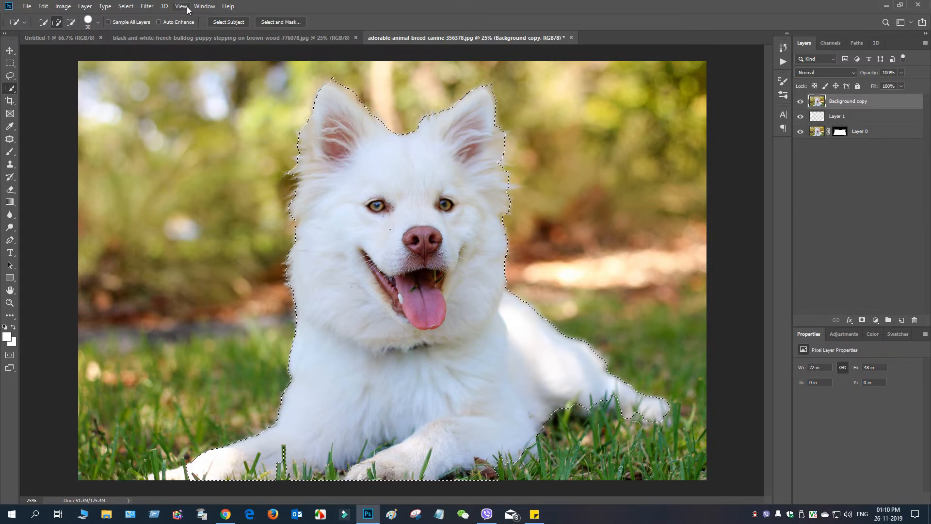
- Open Refine Edge for the dog selection and enable Smart Radius with a radius of 5.7 px
left_click(147, 6)
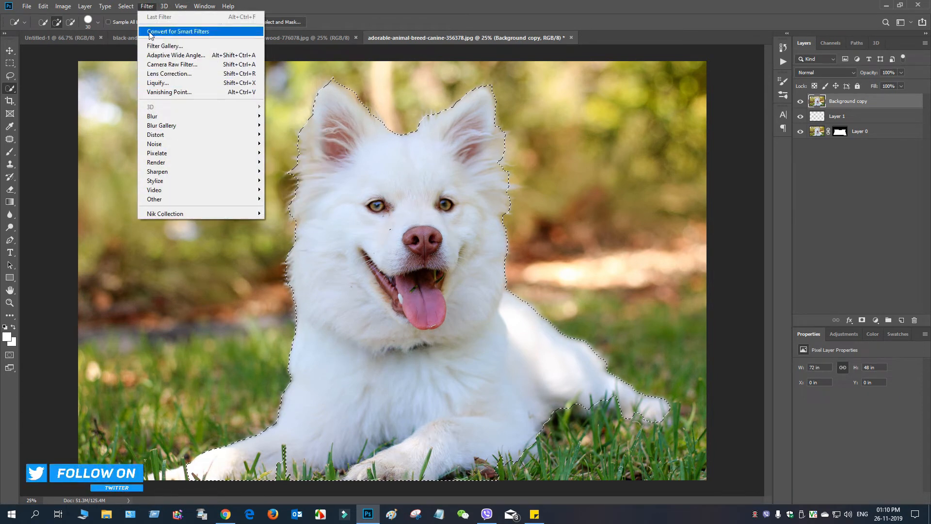
mouse_move(126, 6)
left_click(153, 136, "shift")
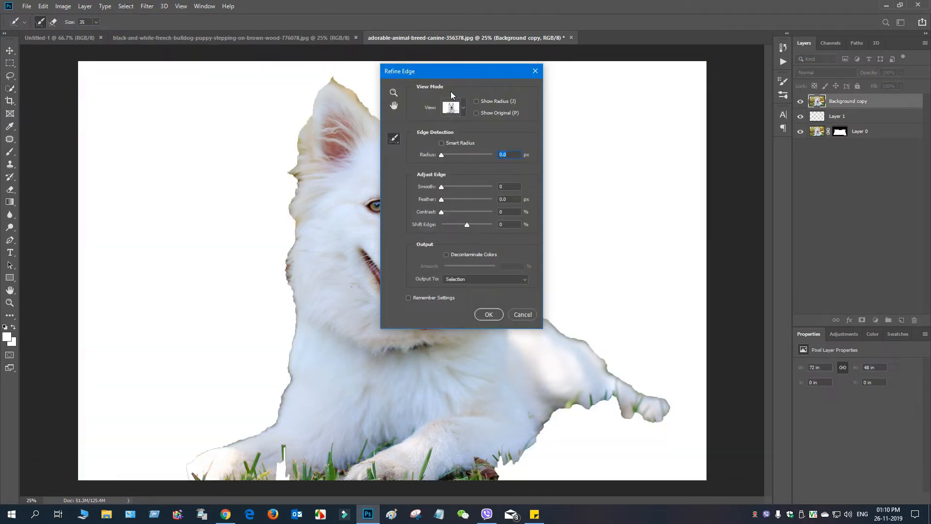
left_click_drag(451, 95, 719, 129)
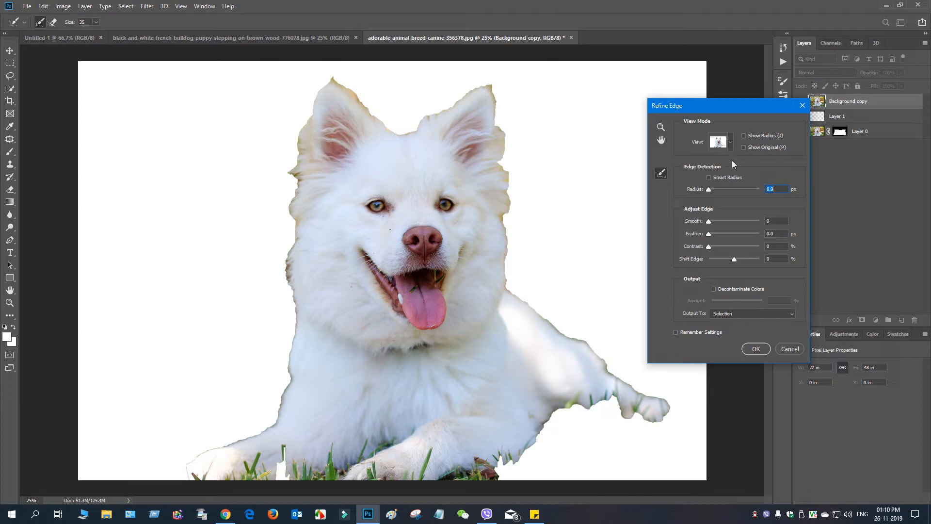
left_click(709, 177)
left_click_drag(712, 189, 723, 189)
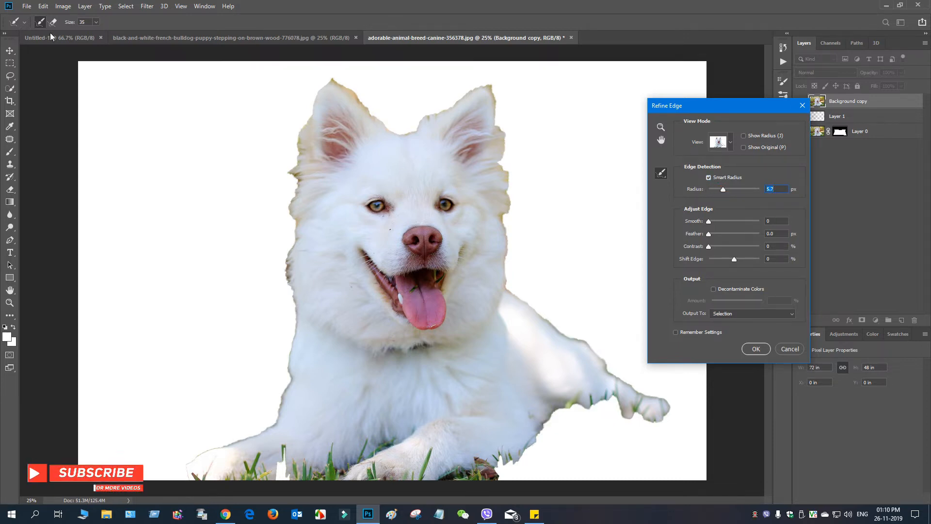
- Refine the fur around the dog's outline with a size 90 refine brush and apply the result as a selection
key("bracketright")
key("bracketright")
key("bracketright")
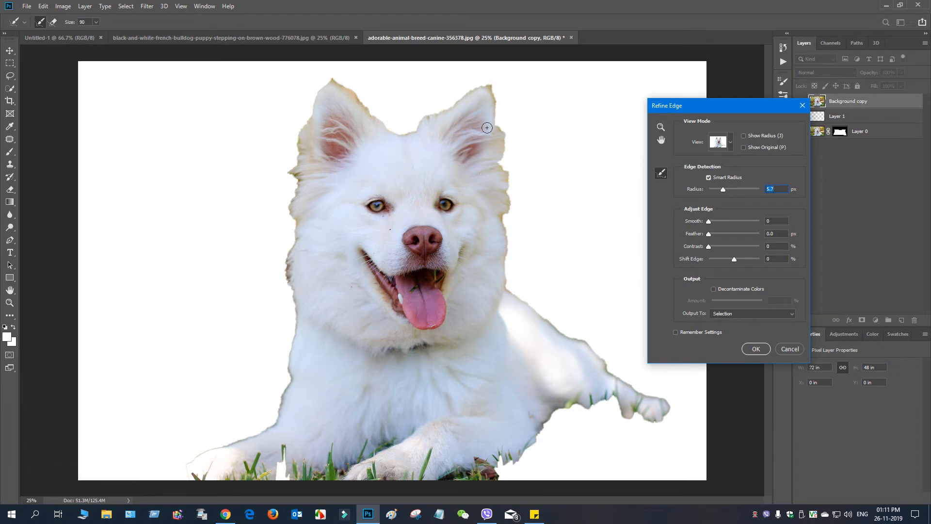
left_click_drag(493, 92, 508, 274)
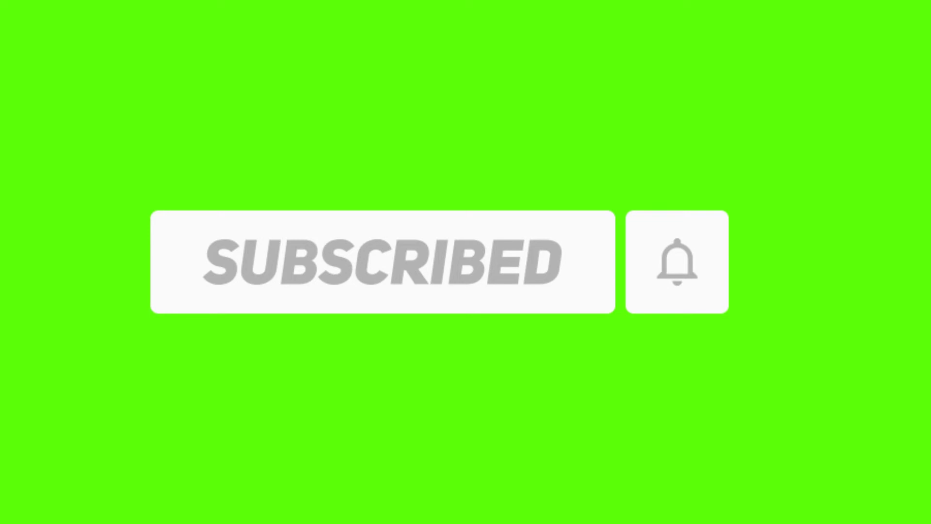
mouse_move(664, 412)
left_mouse_down()
mouse_move(634, 409)
mouse_move(619, 415)
mouse_move(614, 398)
mouse_move(563, 420)
left_mouse_up()
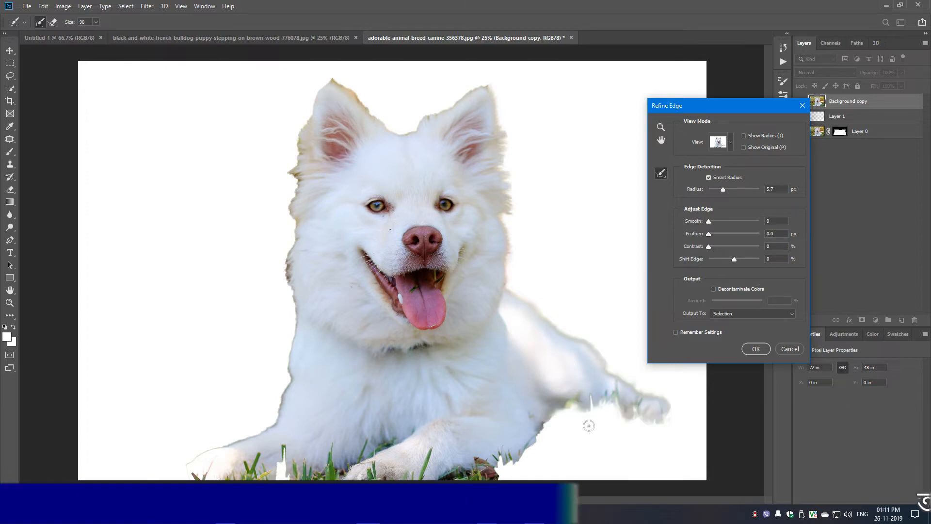
mouse_move(549, 421)
left_mouse_down()
mouse_move(515, 463)
mouse_move(496, 463)
mouse_move(531, 483)
left_mouse_up()
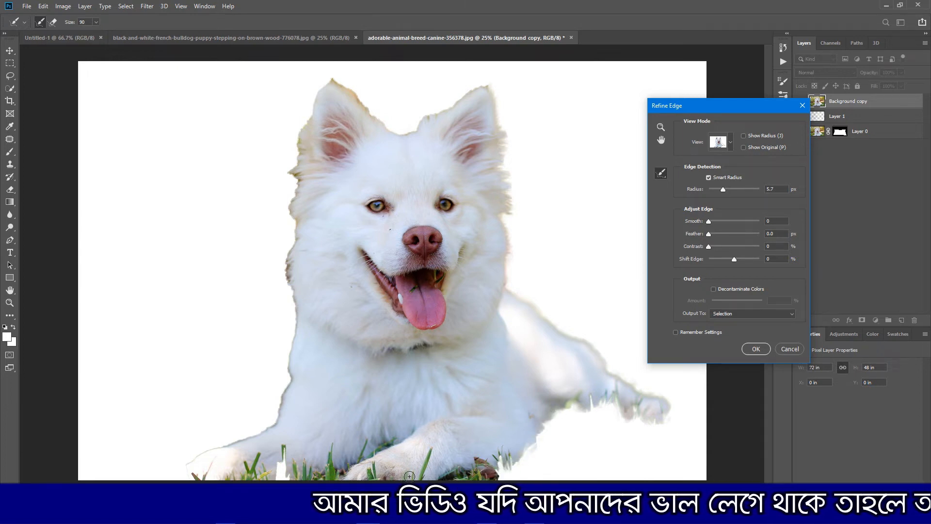
mouse_move(189, 474)
left_mouse_down()
mouse_move(236, 449)
mouse_move(257, 436)
mouse_move(223, 443)
mouse_move(277, 425)
mouse_move(252, 436)
mouse_move(280, 409)
mouse_move(288, 374)
mouse_move(294, 305)
mouse_move(287, 258)
mouse_move(295, 227)
mouse_move(288, 206)
mouse_move(298, 185)
mouse_move(289, 173)
mouse_move(326, 87)
mouse_move(344, 86)
mouse_move(412, 134)
mouse_move(479, 90)
left_mouse_up()
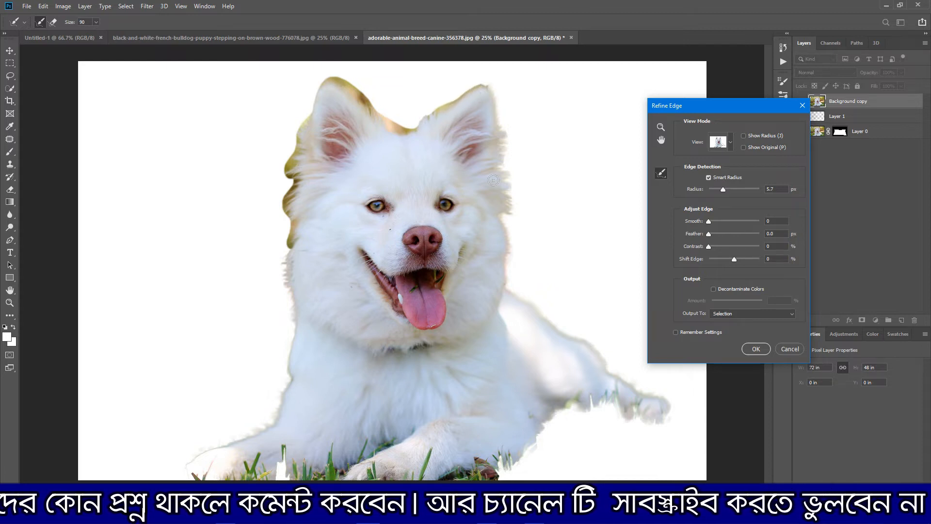
left_click_drag(493, 180, 487, 202)
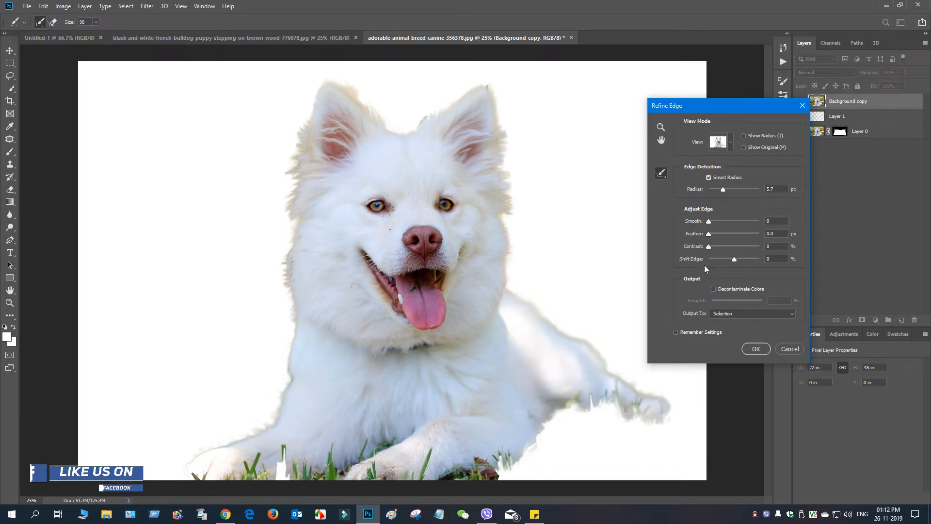
left_click(755, 349)
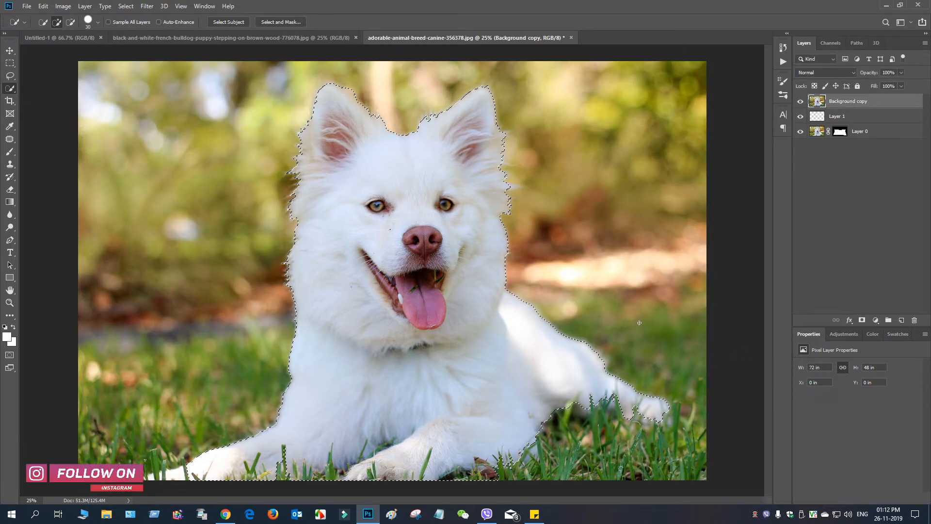
- Add a layer mask to Background copy that reveals only the selected dog
left_click(44, 6)
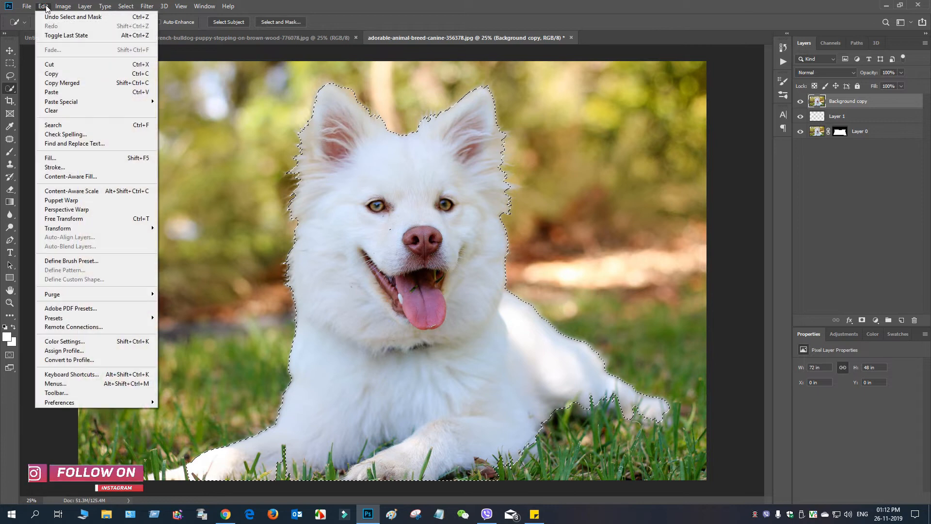
left_click(84, 7)
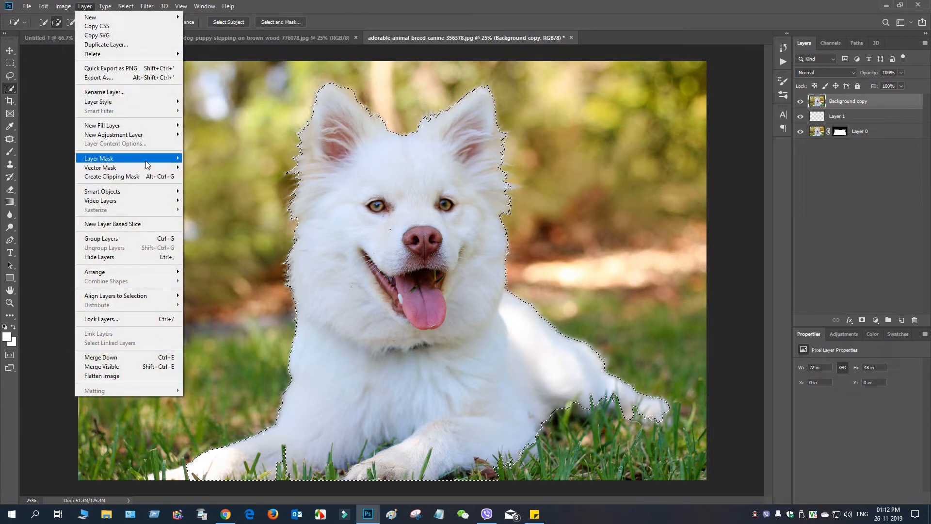
mouse_move(151, 163)
left_click(229, 168)
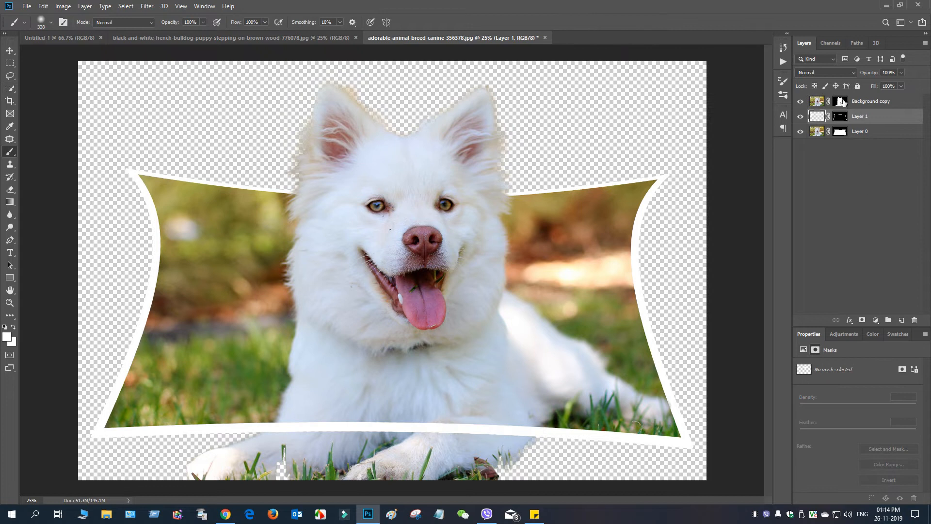
- Paint black on the Background copy mask to hide the paws and grass below the frame's bottom edge
left_click(842, 101)
key("x")
mouse_move(445, 443)
left_mouse_down()
mouse_move(285, 452)
mouse_move(358, 441)
mouse_move(288, 443)
mouse_move(171, 463)
mouse_move(189, 474)
mouse_move(395, 479)
mouse_move(508, 473)
mouse_move(582, 448)
mouse_move(611, 453)
left_mouse_up()
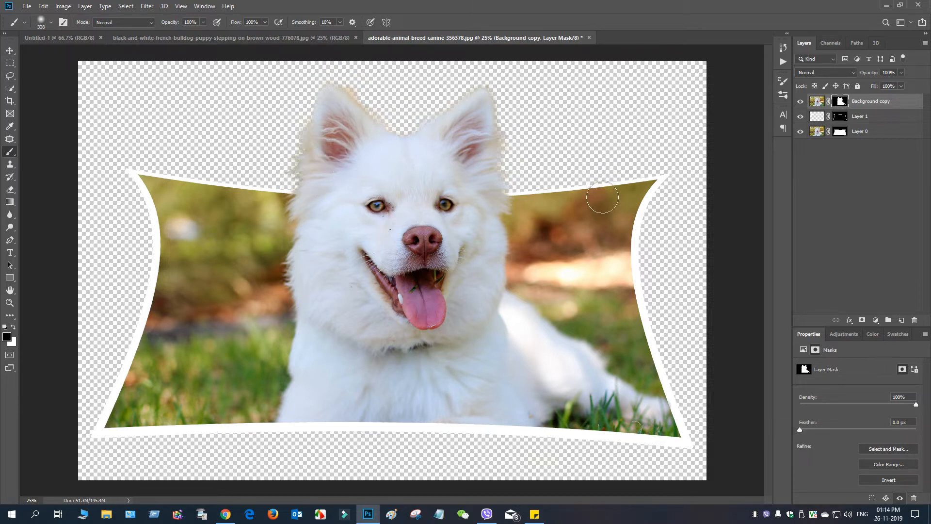
- Group Background copy, Layer 1 and Layer 0 together
left_click(871, 132, "shift")
key("ctrl+g")
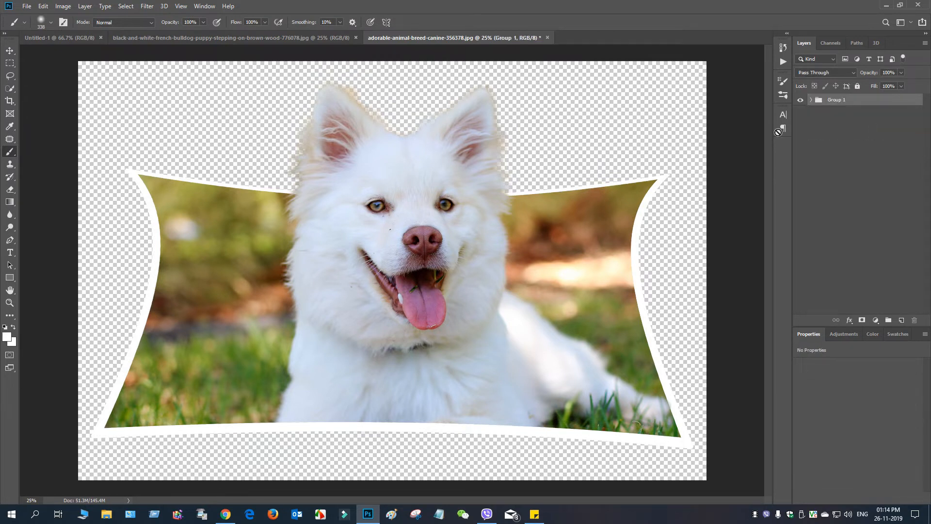
- In the French bulldog image, add a new layer and draw a wide rectangular selection across the puppy from its forehead to the wooden beam
left_click(201, 37)
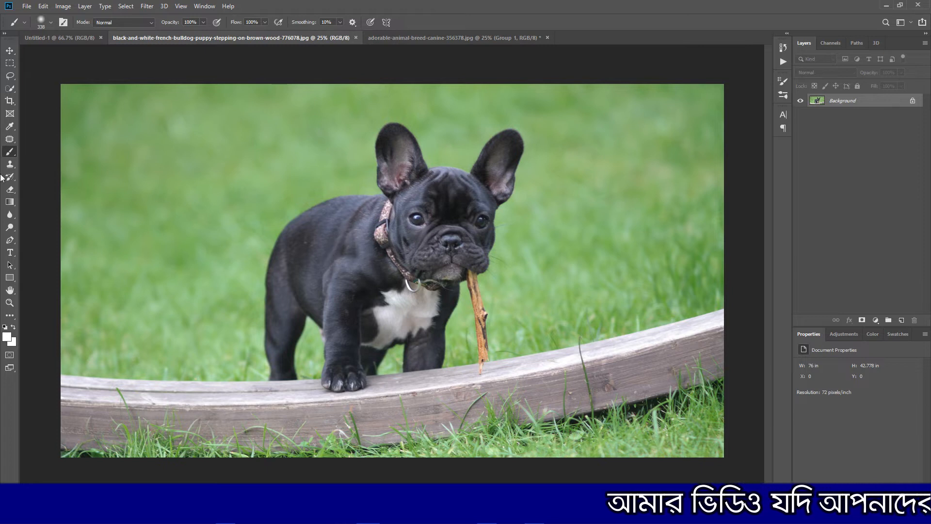
left_click(10, 63)
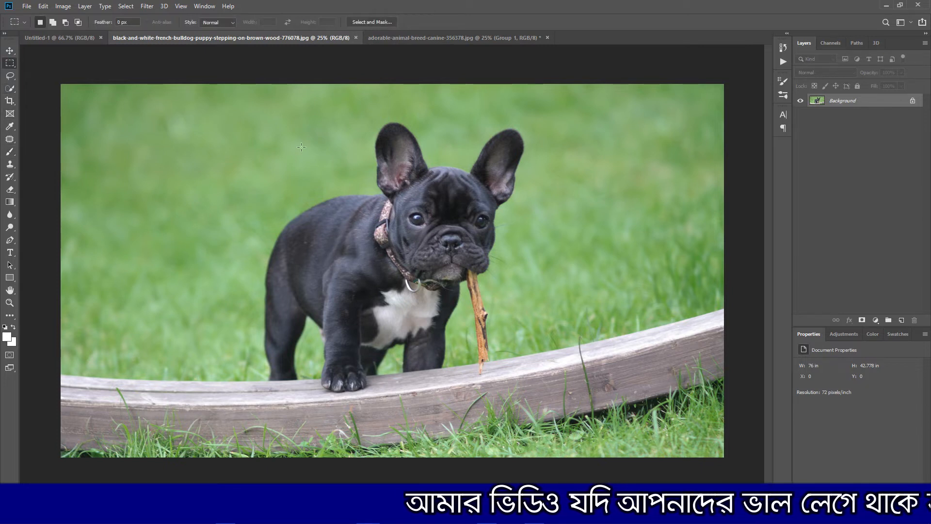
left_click(904, 321)
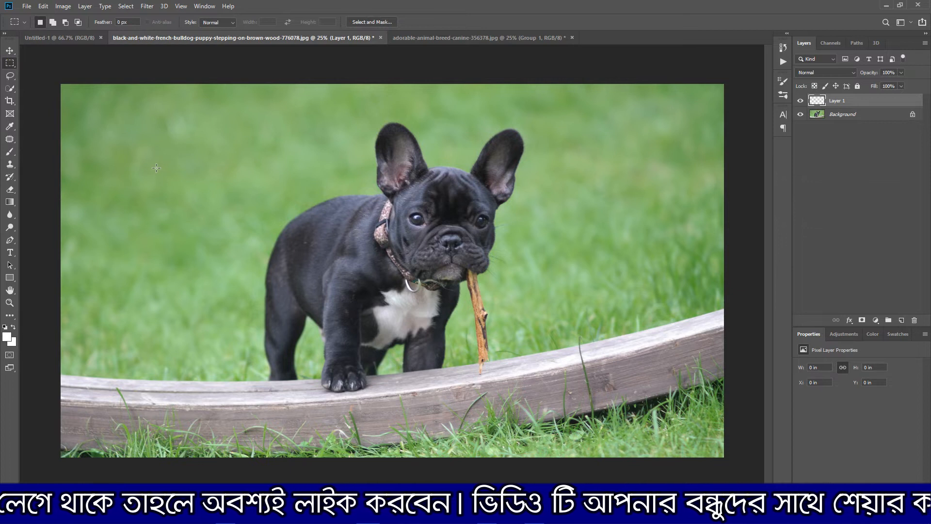
left_click_drag(151, 167, 631, 401)
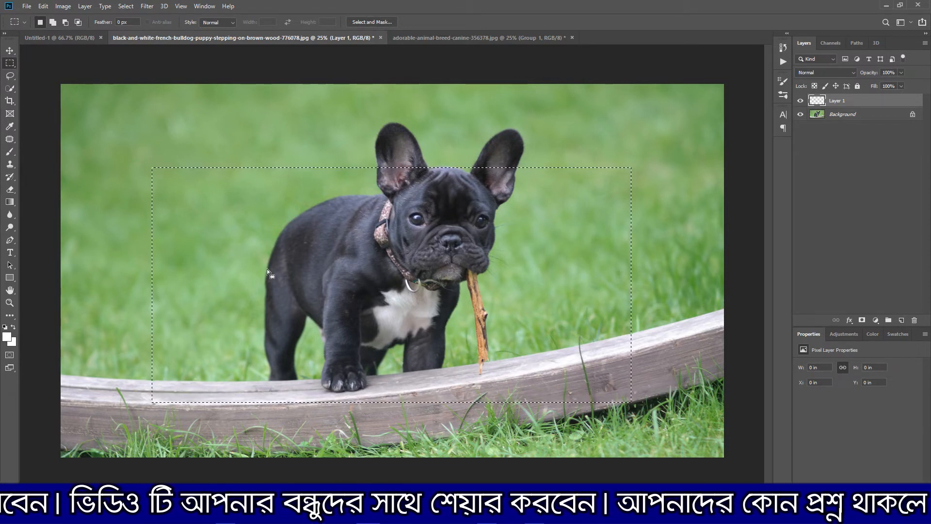
- Stroke the rectangular selection on Layer 1 with a 60 px white line, centered, at Normal mode and 100% opacity
left_click(43, 7)
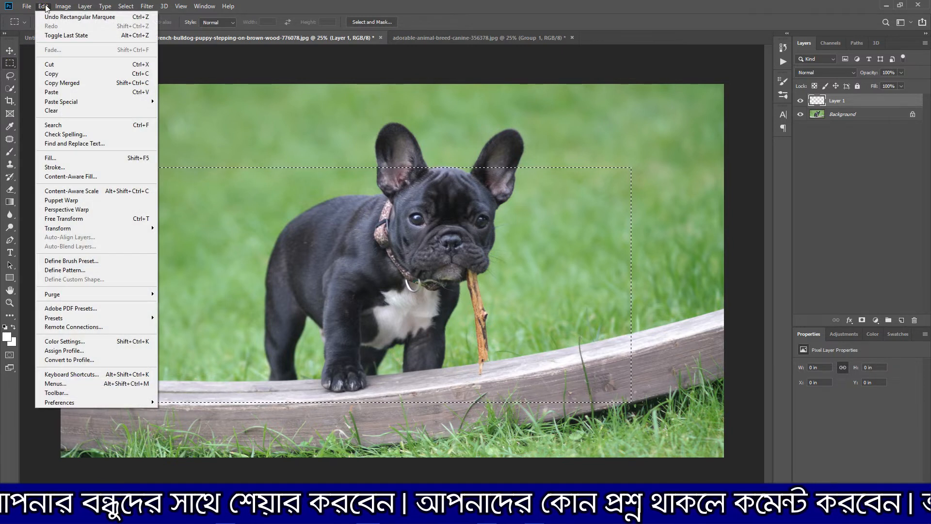
left_click(89, 165)
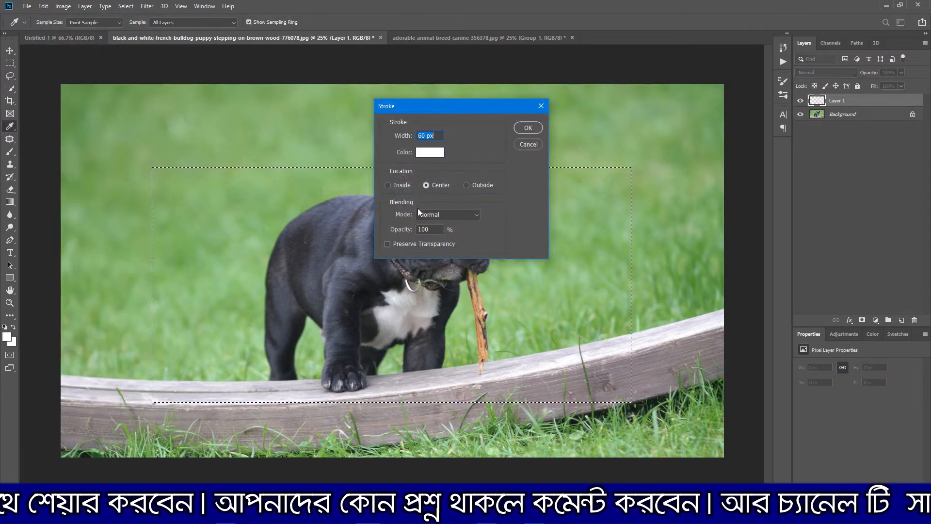
left_click(528, 127)
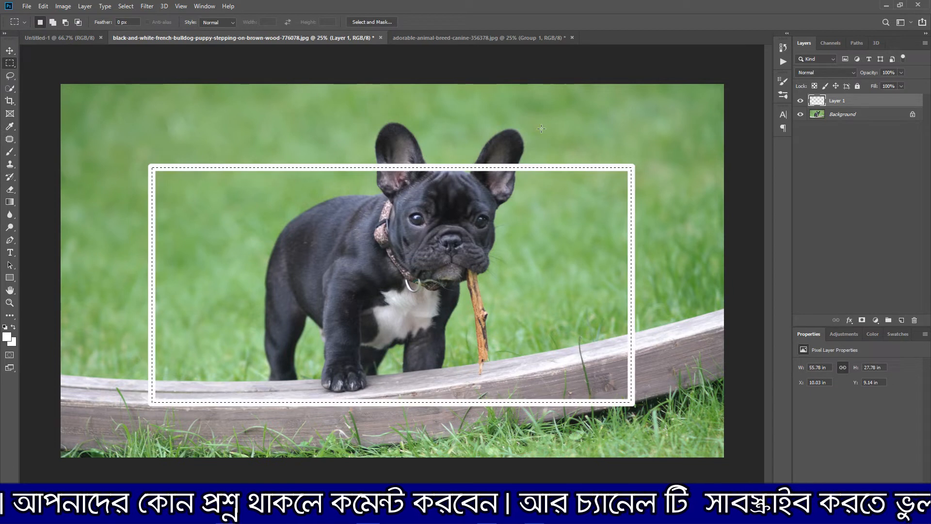
- Apply a perspective transform to the white frame, widening its bottom edge to about 65 in and narrowing its top edge
left_click(43, 6)
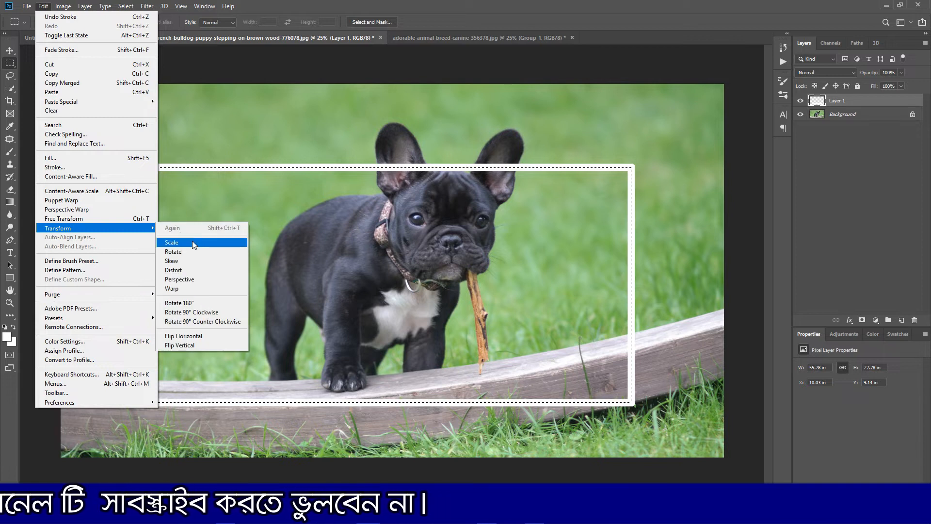
left_click(180, 279)
left_click_drag(634, 405, 674, 406)
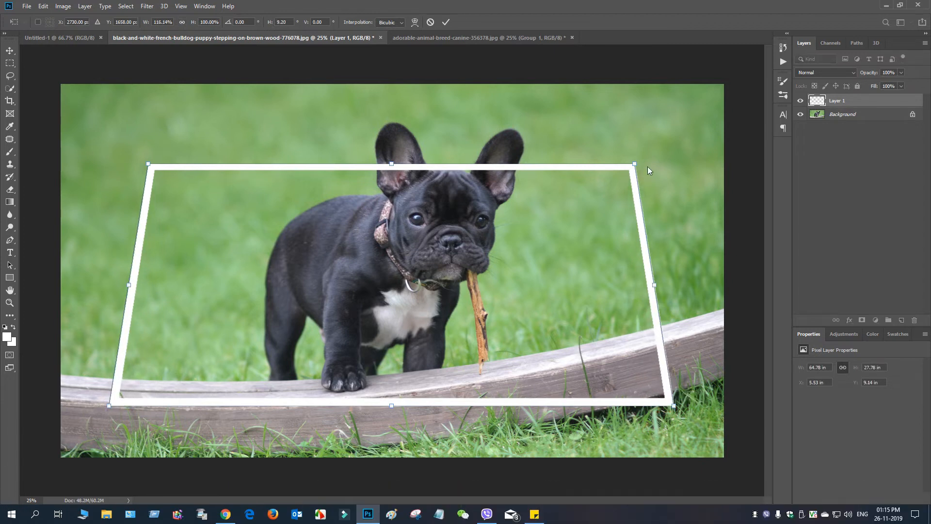
left_click_drag(635, 166, 578, 164)
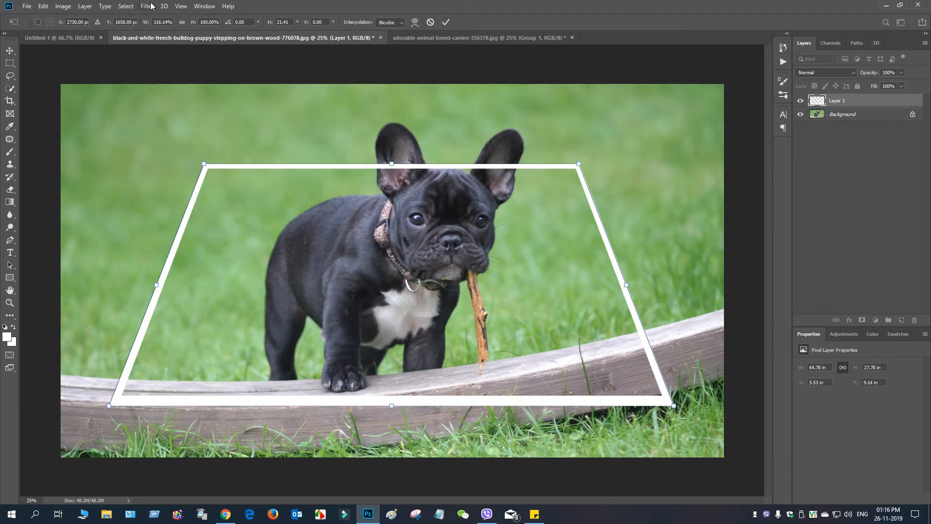
- Warp the frame by pulling its top corners well outward and its bottom corners slightly outward so the sides curve inward
left_click(43, 7)
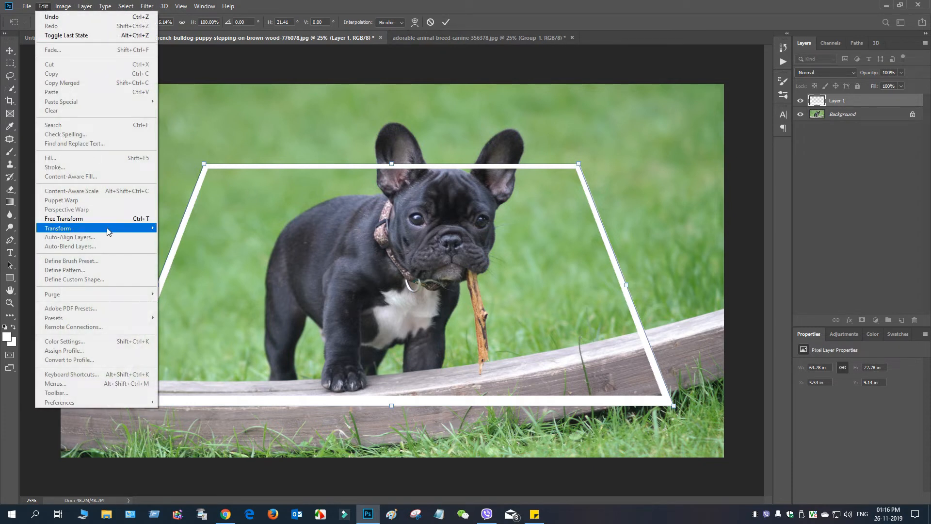
mouse_move(119, 229)
left_click(172, 288)
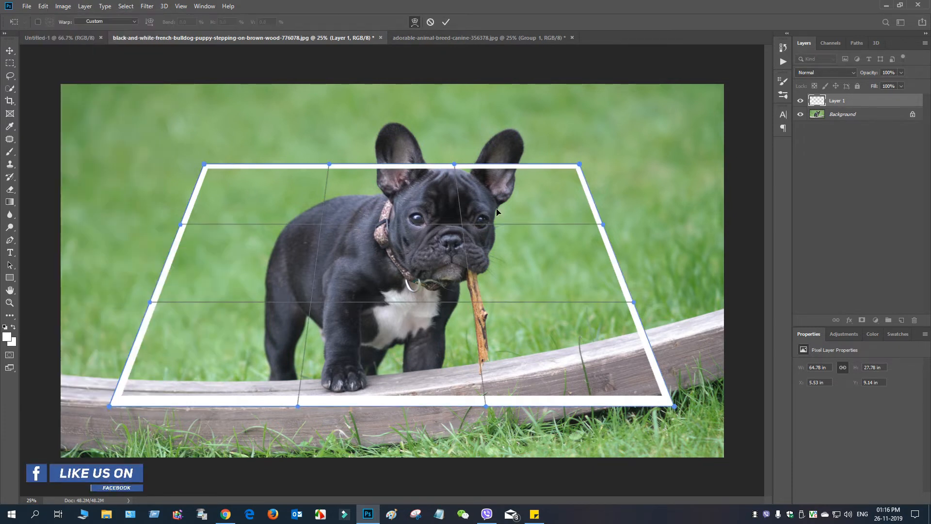
left_click_drag(199, 167, 162, 165)
left_click_drag(578, 168, 636, 167)
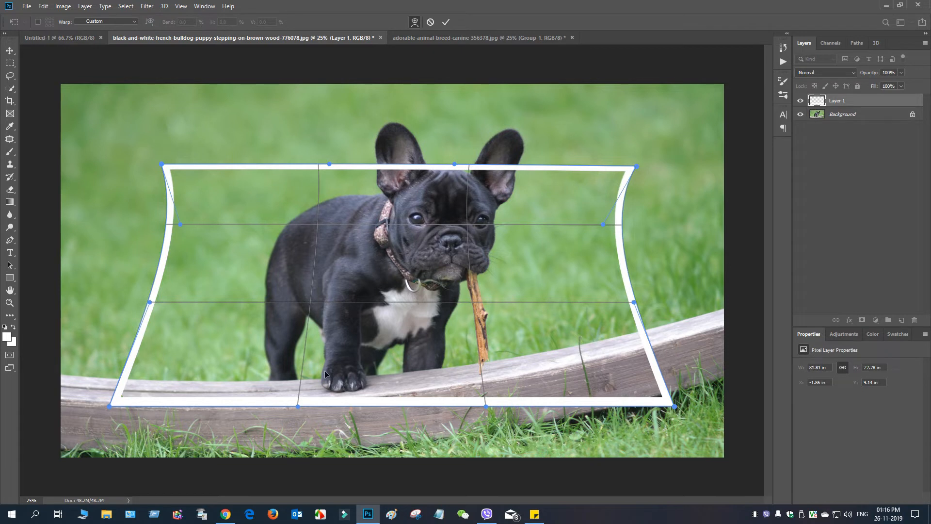
left_click_drag(110, 408, 102, 407)
left_click_drag(676, 407, 692, 409)
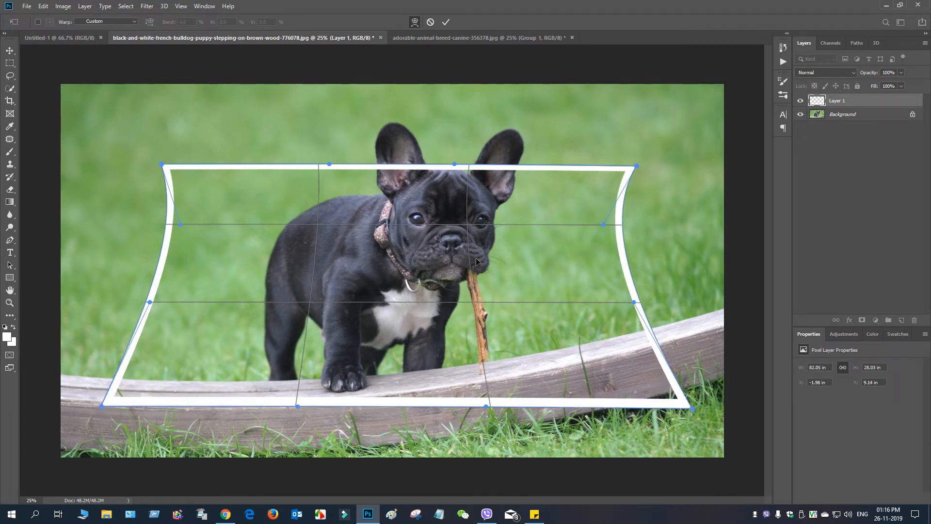
- Bow the frame's top edge down to the puppy's eye level and apply the warp
left_click_drag(452, 167, 460, 215)
left_click_drag(330, 164, 327, 218)
left_click_drag(417, 229, 431, 265)
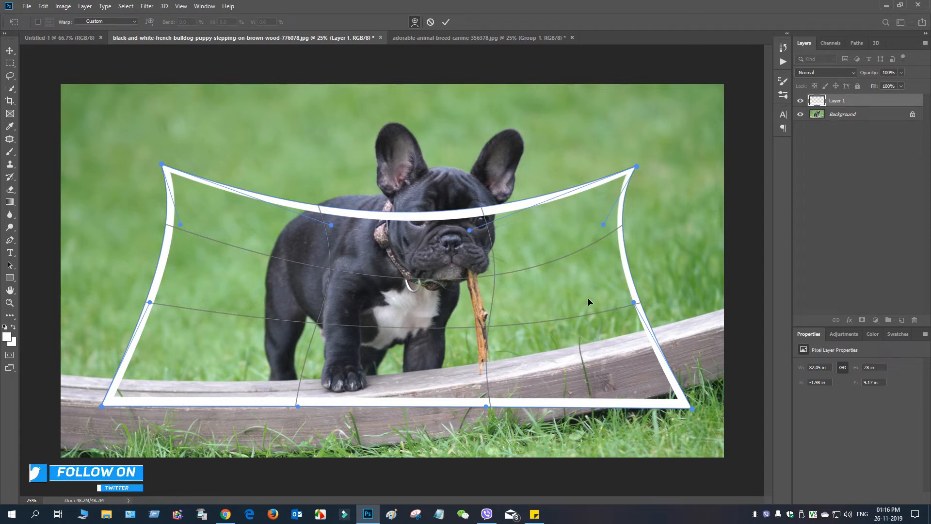
left_click(446, 22)
key("m")
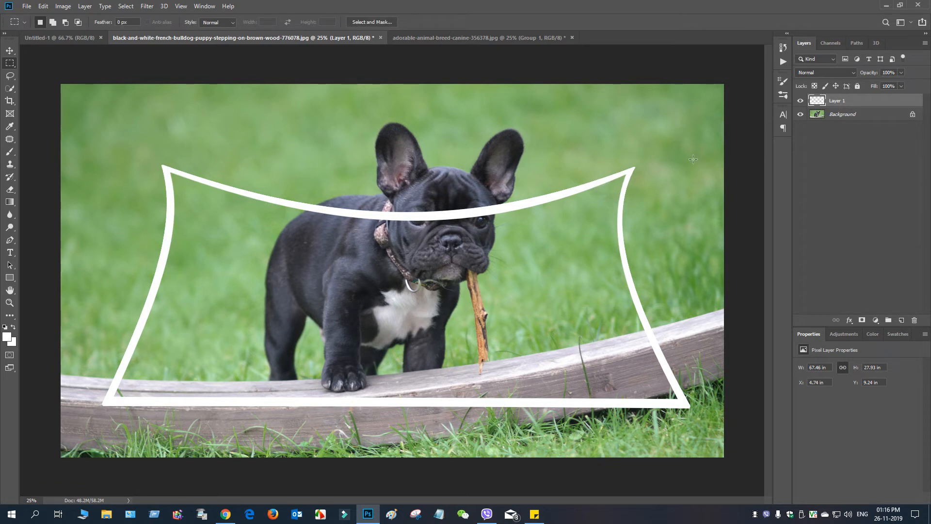
- Duplicate the Background layer as Background copy and place the copy above Layer 1
left_click(833, 115)
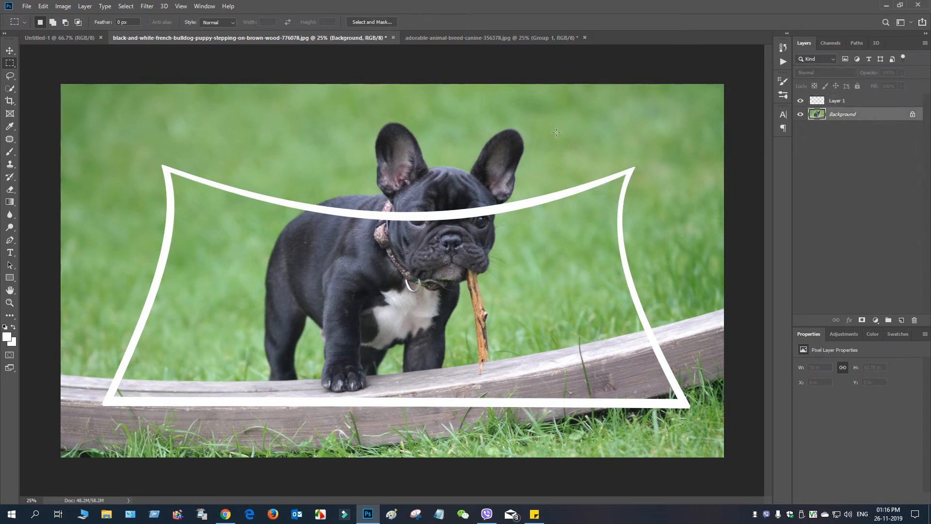
left_click(62, 8)
mouse_move(85, 6)
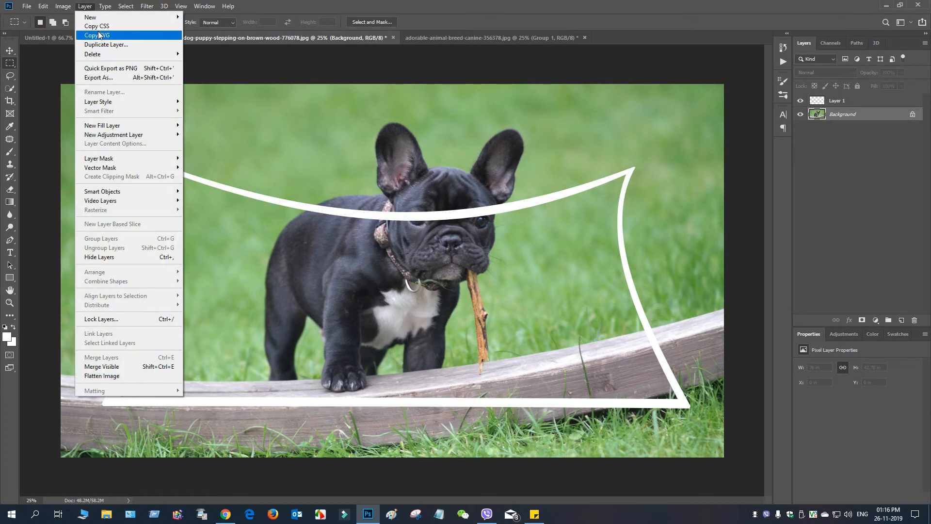
left_click(106, 45)
left_click(545, 144)
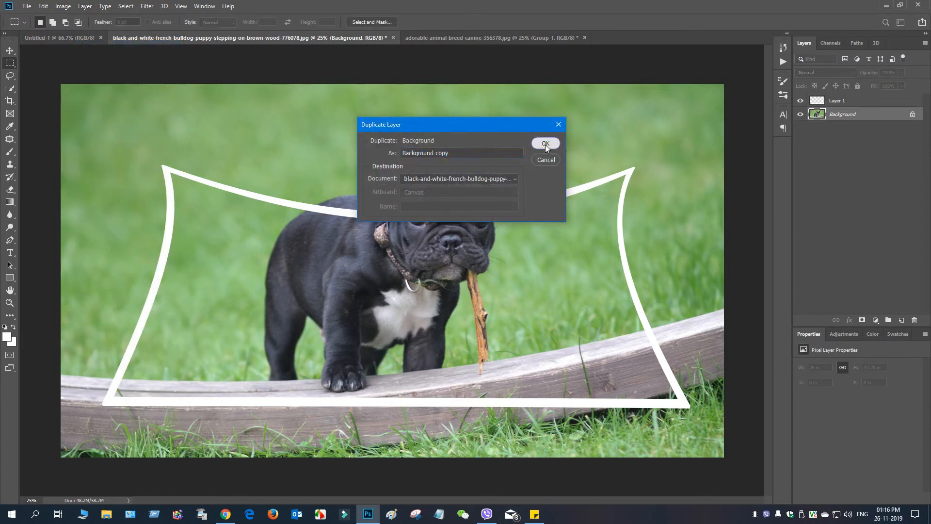
left_click_drag(860, 95, 866, 92)
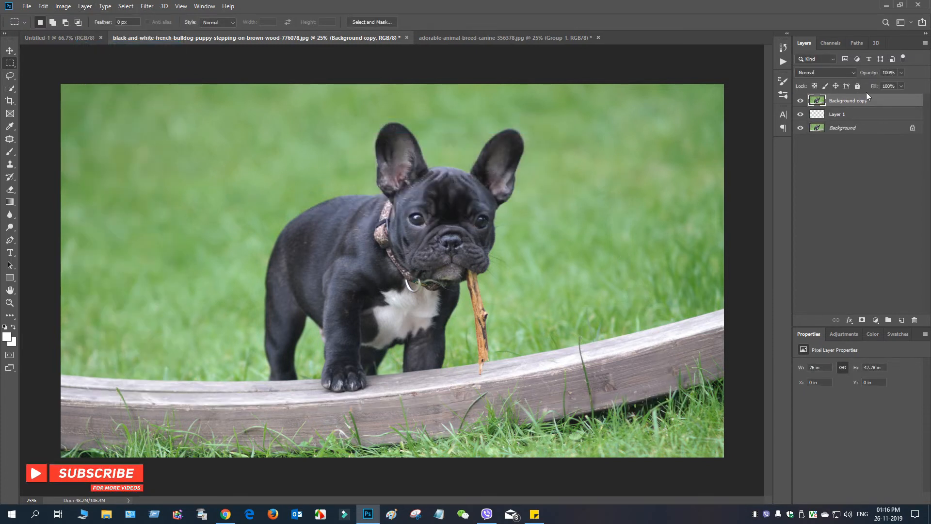
- Hide Background copy and select the area inside the white frame on Layer 1 with the Magic Wand at tolerance 32
left_click(837, 127)
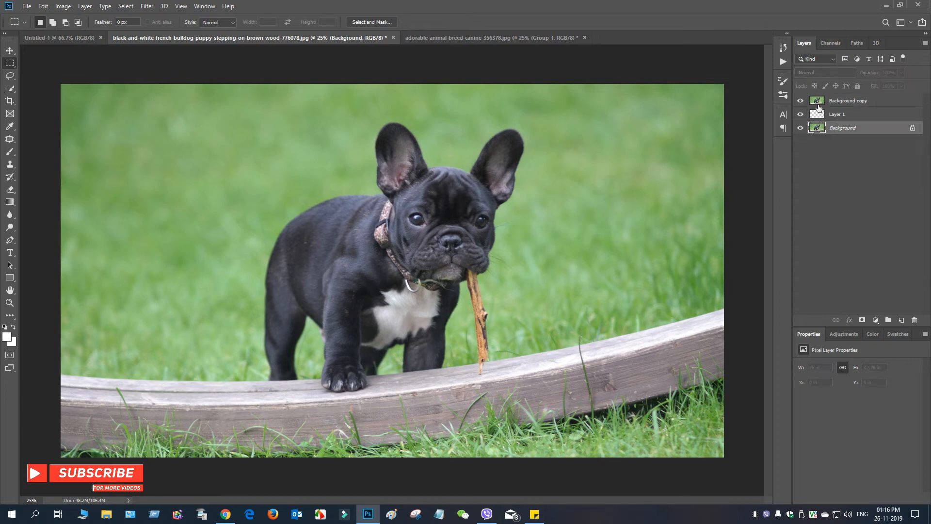
left_click(800, 100)
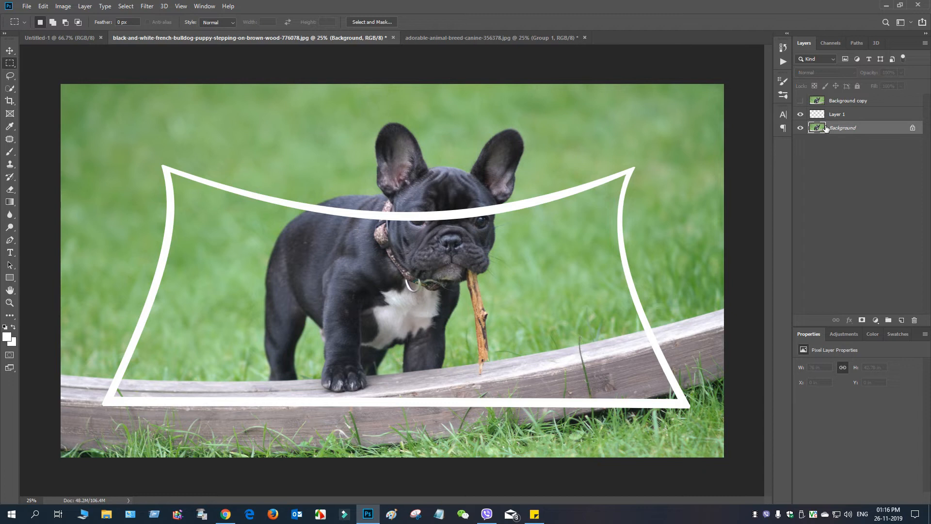
left_click(817, 114)
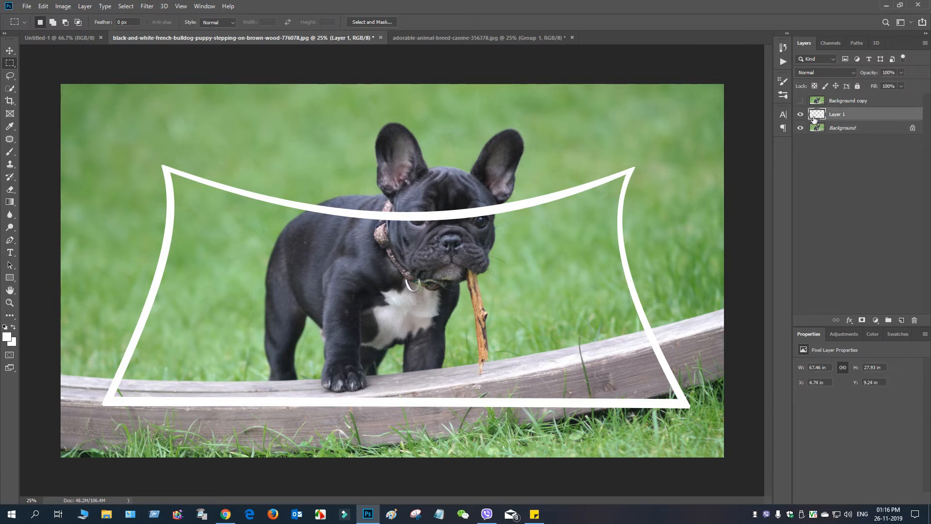
left_click(10, 88)
left_click(39, 99)
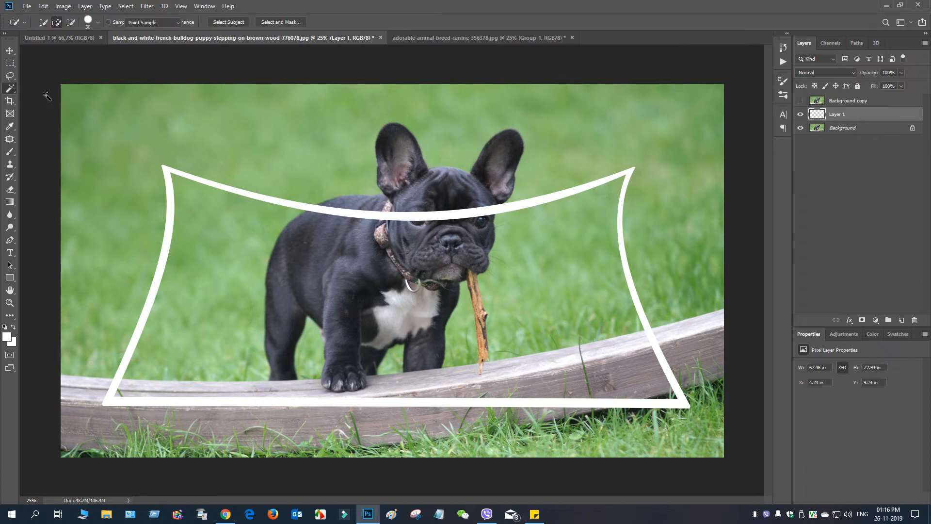
left_click(226, 283)
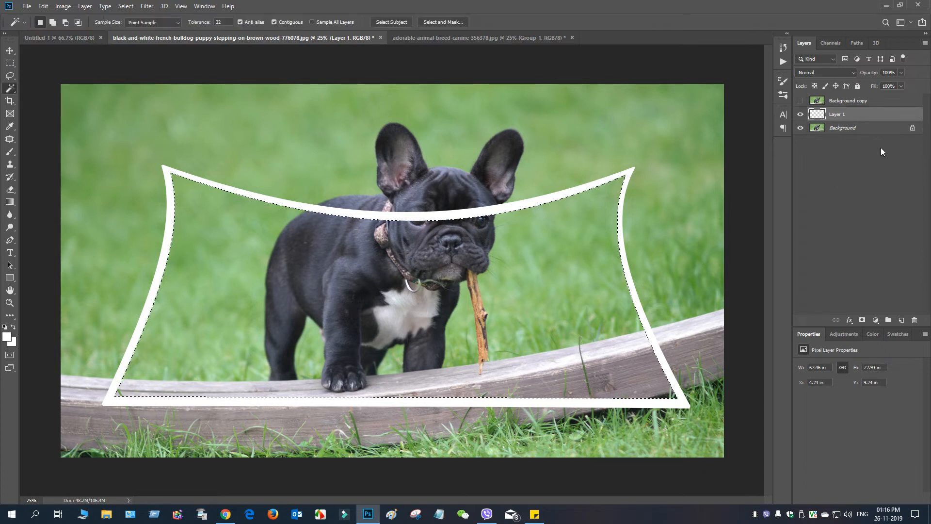
- Add a layer mask to the Background layer that reveals only the selected area inside the frame
left_click(818, 130)
left_click(43, 6)
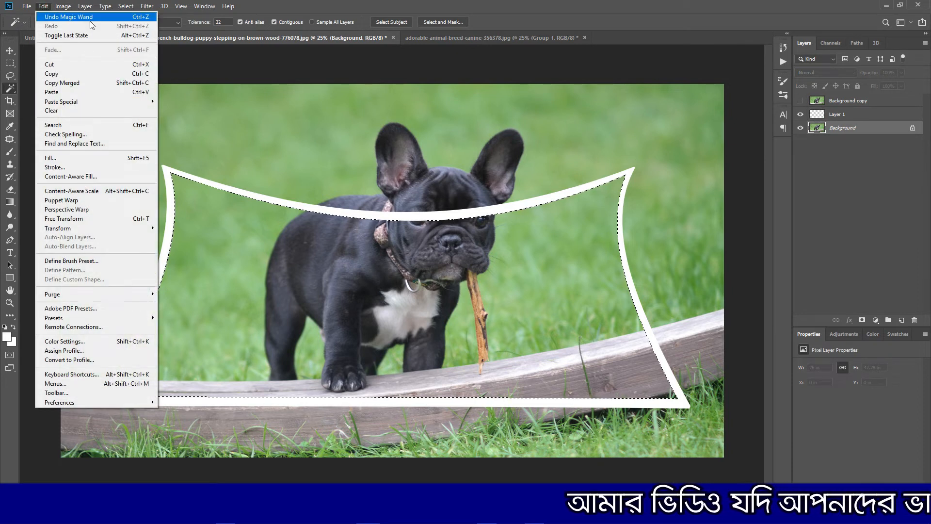
mouse_move(85, 6)
mouse_move(149, 158)
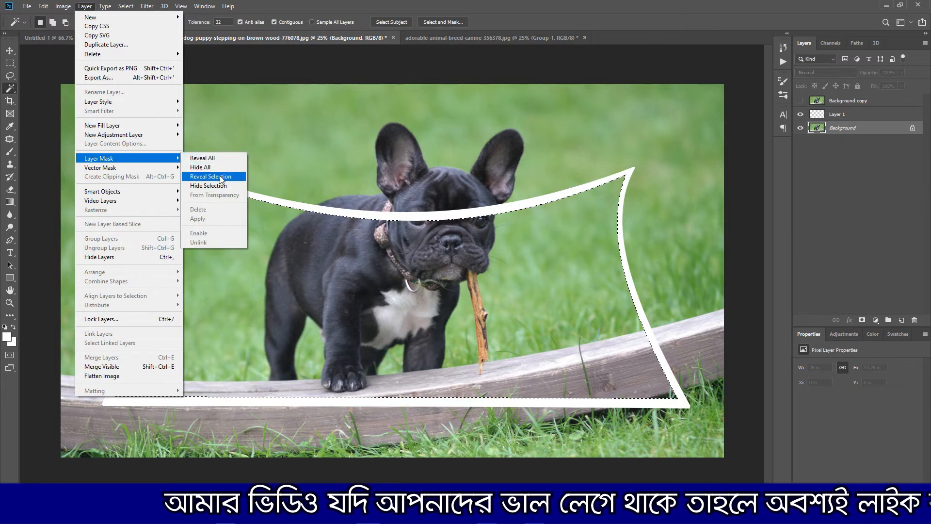
left_click(220, 176)
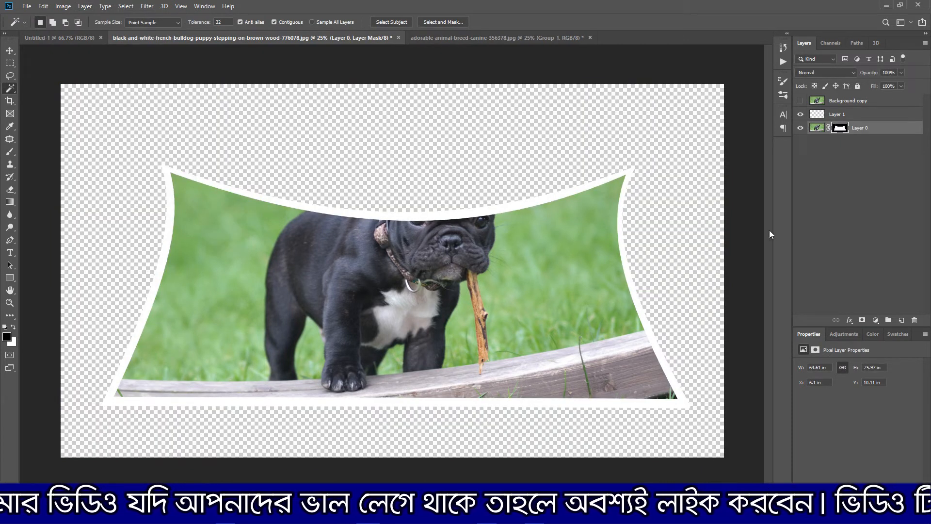
- Show Background copy again and select the whole puppy on it with the size 30 Quick Selection tool
left_click(839, 101)
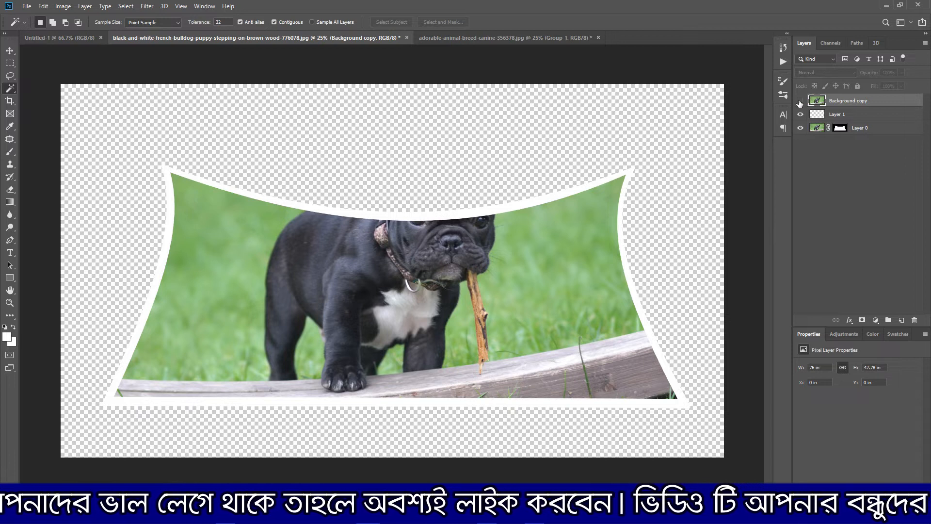
left_click(800, 101)
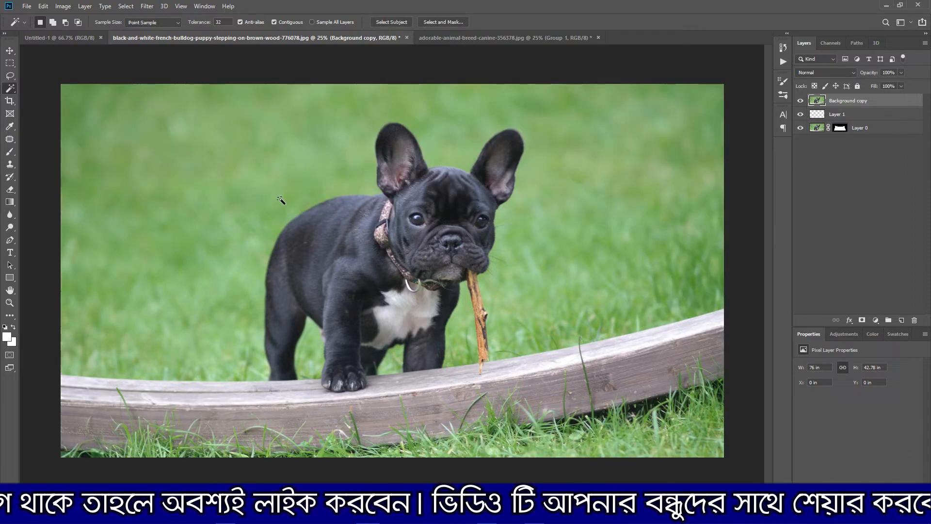
right_click(9, 76)
right_click(10, 88)
left_click(44, 88)
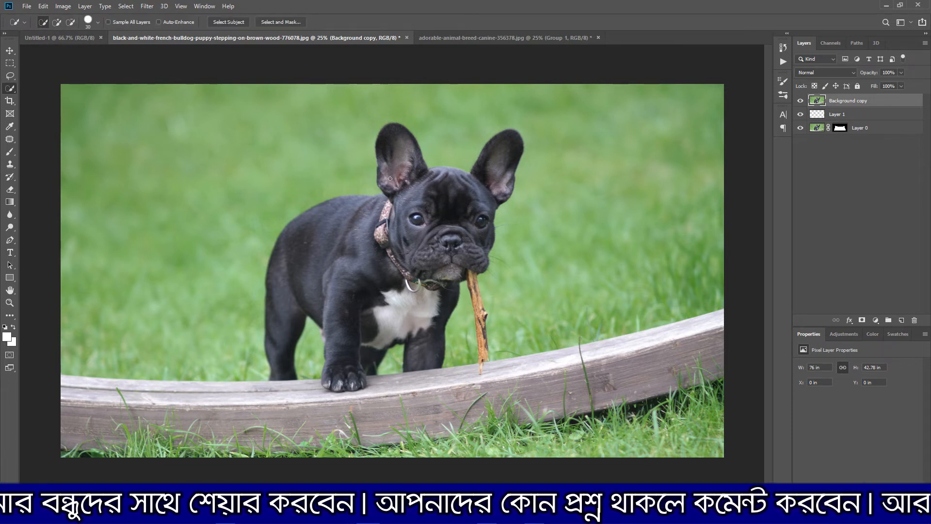
left_click_drag(469, 196, 495, 176)
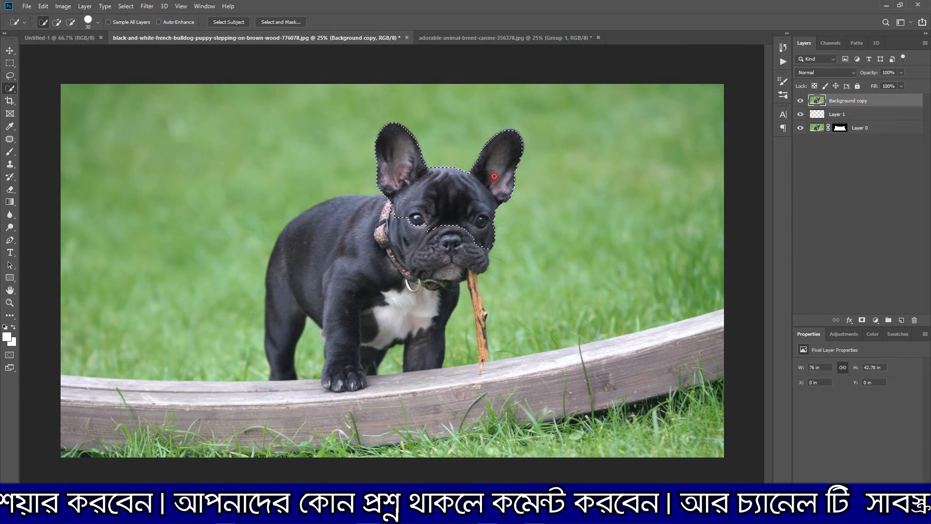
mouse_move(412, 281)
left_mouse_down()
mouse_move(409, 305)
mouse_move(373, 300)
mouse_move(362, 317)
mouse_move(353, 272)
mouse_move(298, 271)
left_mouse_up()
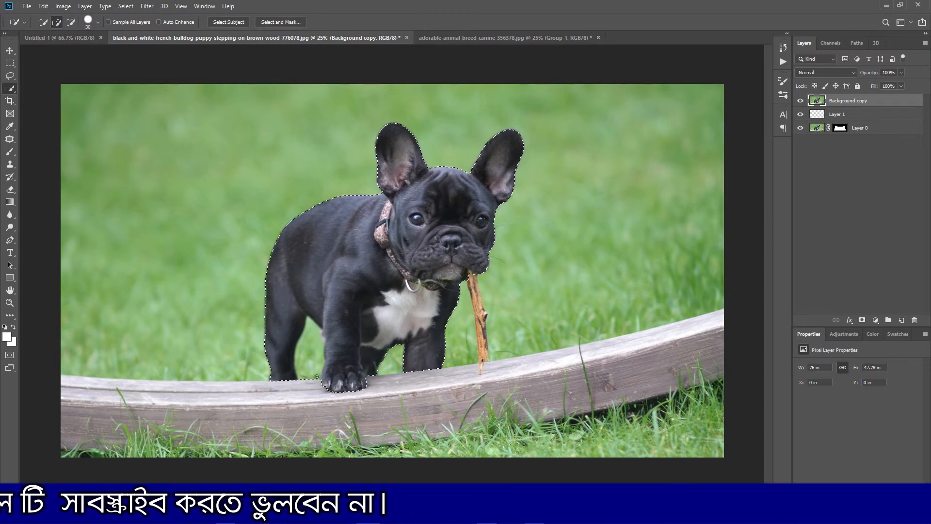
- Remove the gap between the puppy's legs from the selection and refine its edge in Refine Edge along the back and hind legs
left_click(71, 22)
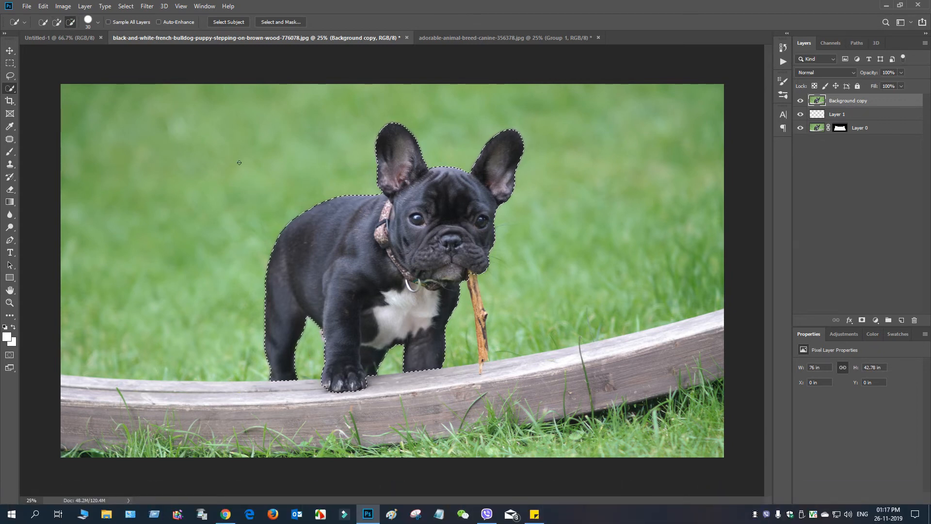
left_click(125, 6)
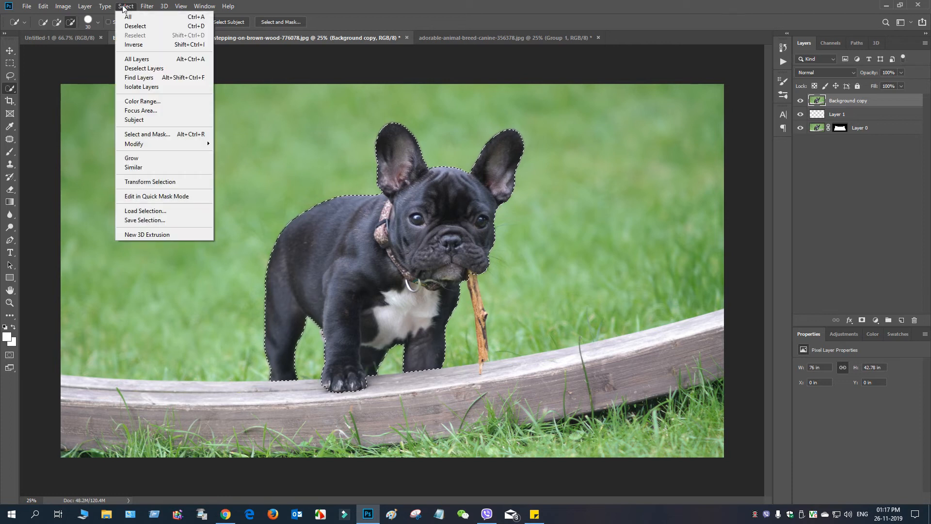
left_click(176, 135, "shift")
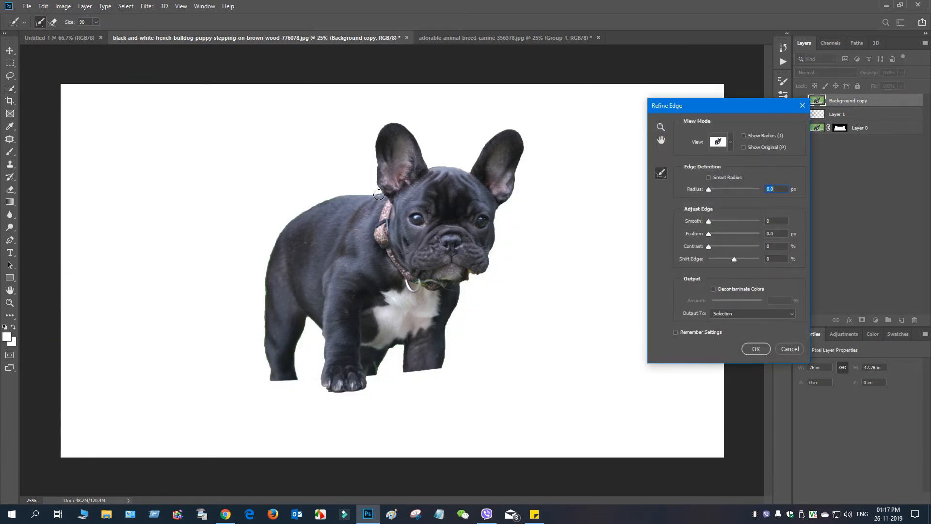
mouse_move(356, 195)
left_mouse_down()
mouse_move(319, 201)
mouse_move(283, 230)
mouse_move(265, 286)
left_mouse_up()
left_click_drag(268, 374, 269, 378)
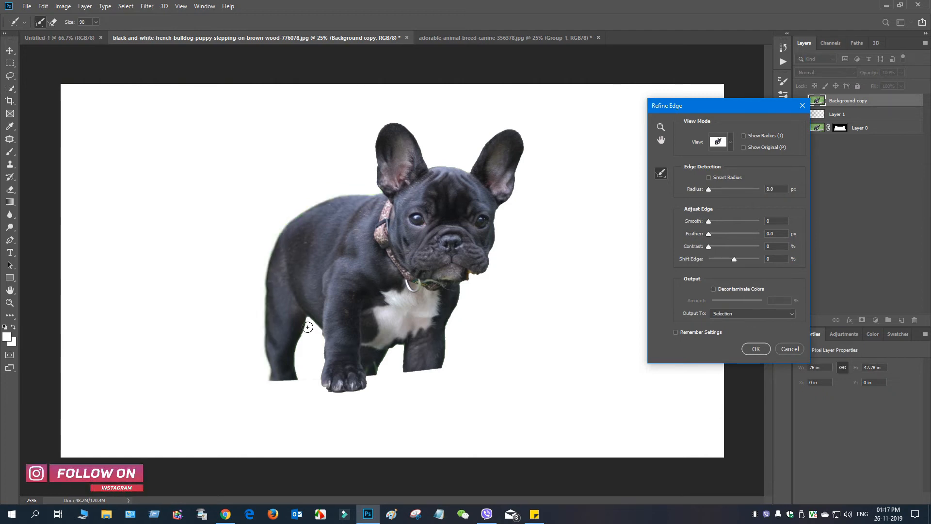
left_click_drag(301, 340, 293, 372)
left_click_drag(312, 318, 323, 380)
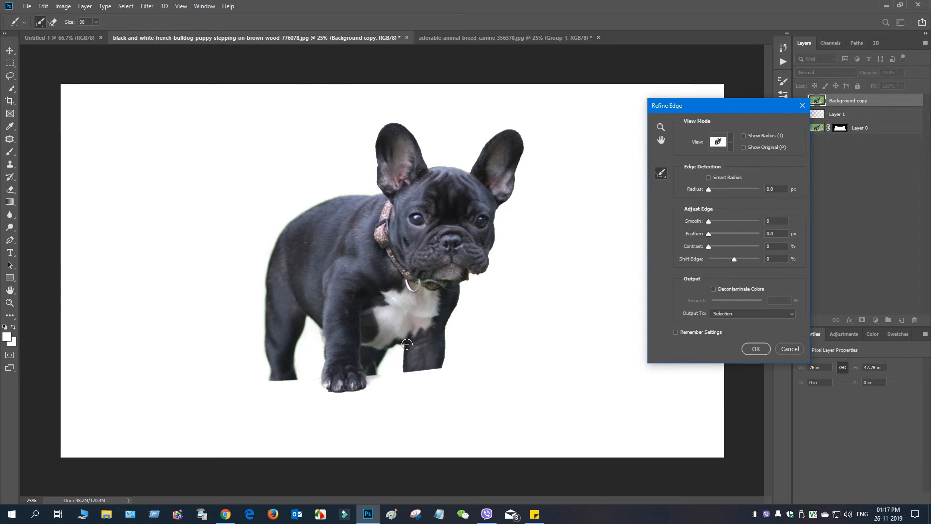
- Refine the selection edge around the puppy's front leg, muzzle and ears, and output the result as a selection
mouse_move(406, 344)
left_mouse_down()
mouse_move(406, 379)
mouse_move(437, 368)
mouse_move(414, 370)
left_mouse_up()
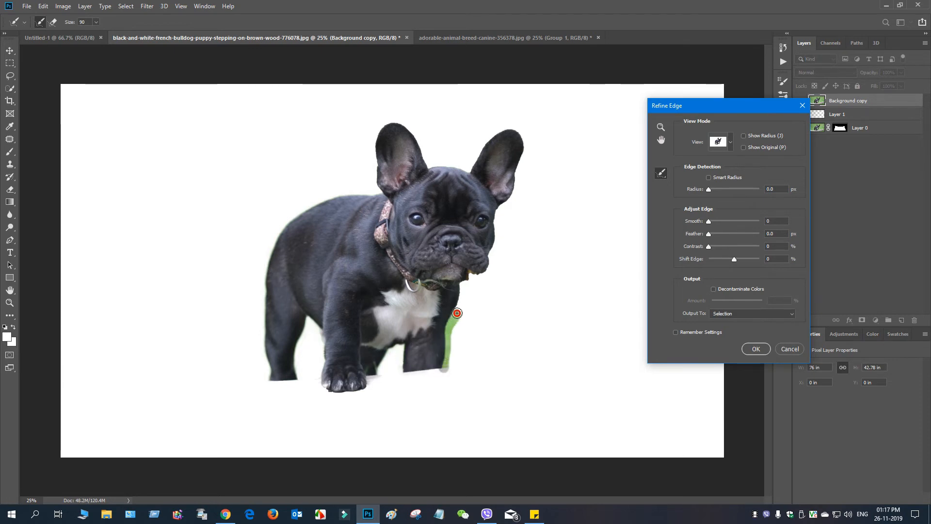
mouse_move(463, 281)
left_mouse_down()
mouse_move(472, 264)
mouse_move(487, 268)
left_mouse_up()
mouse_move(496, 220)
left_mouse_down()
mouse_move(521, 135)
mouse_move(502, 131)
mouse_move(480, 152)
left_mouse_up()
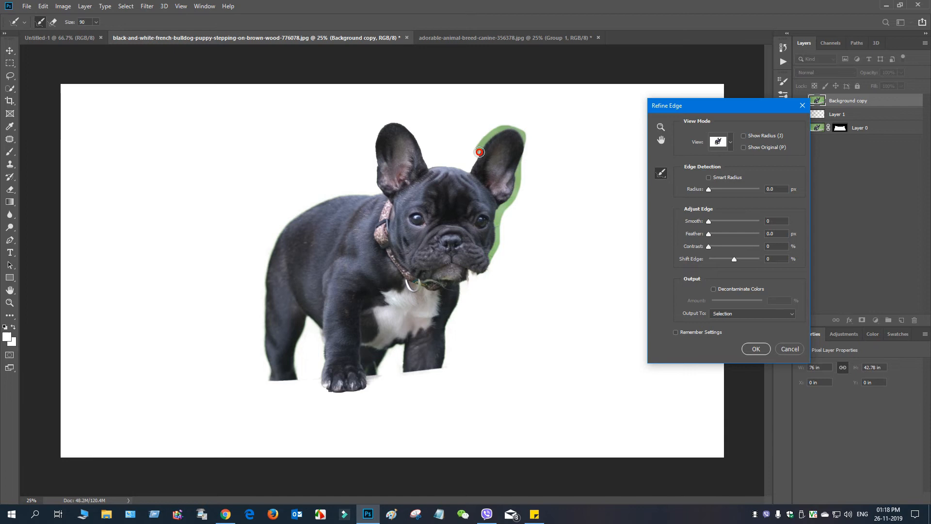
left_click_drag(495, 222, 504, 227)
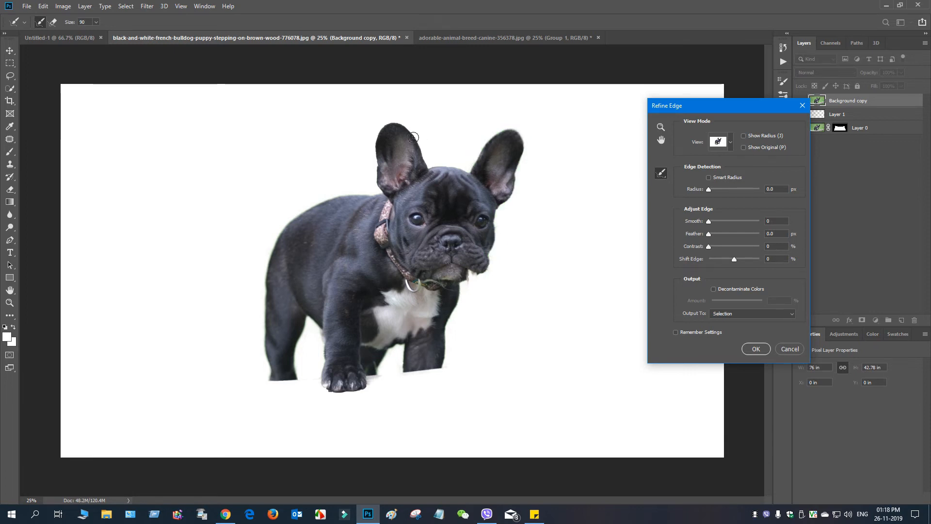
left_click(756, 349)
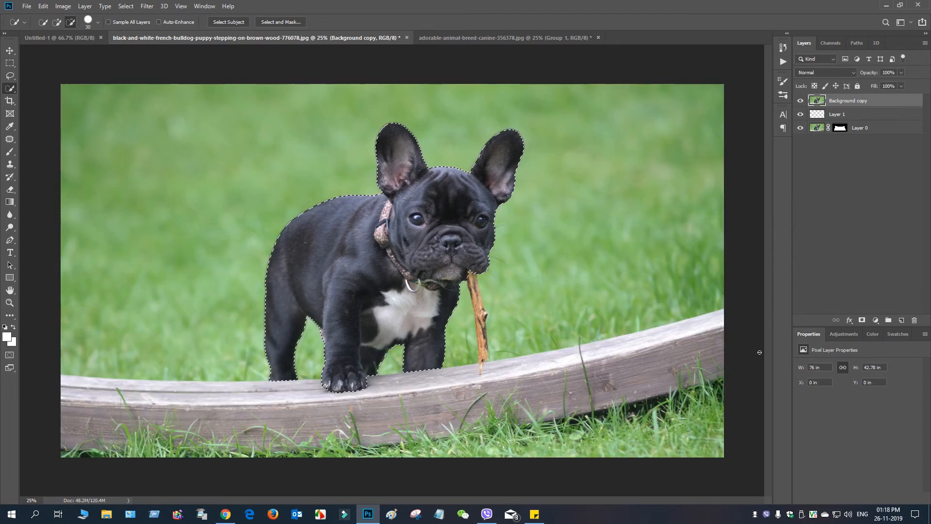
- Add a layer mask to Background copy that reveals only the selected puppy
left_click(74, 9)
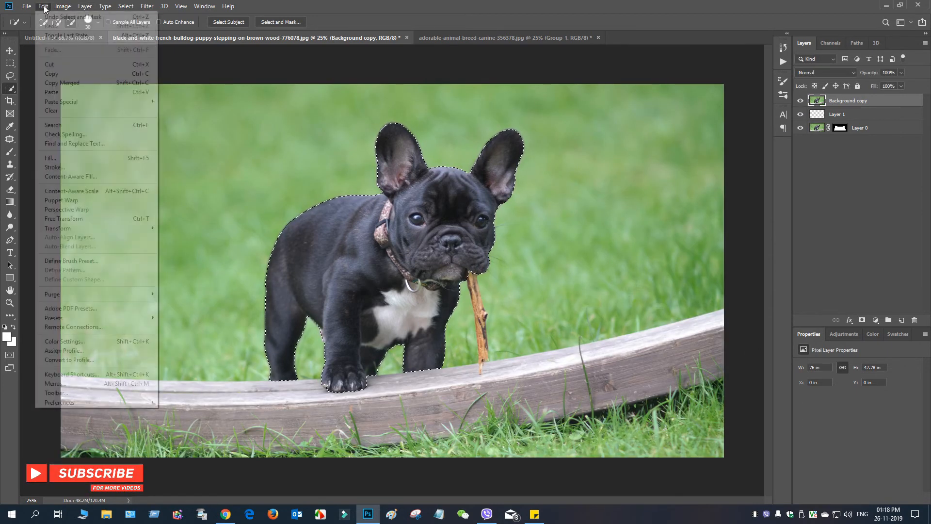
mouse_move(85, 7)
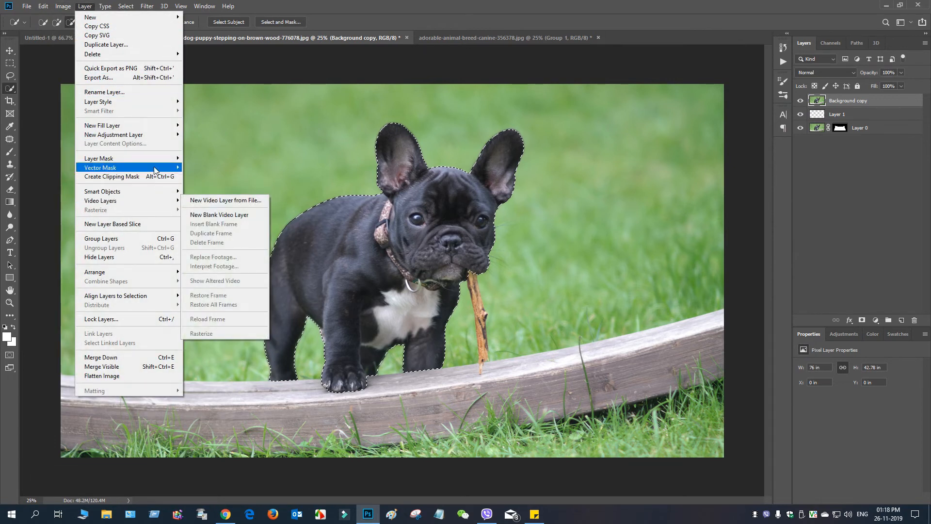
mouse_move(160, 160)
left_click(224, 176)
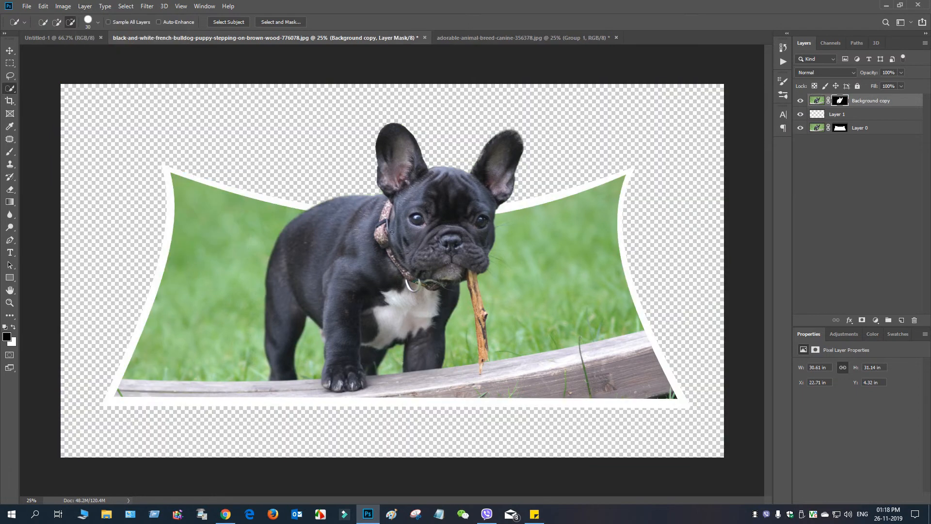
- Group Background copy, Layer 1 and Layer 0, and copy the group into the Untitled-1 document
left_click(898, 129, "shift")
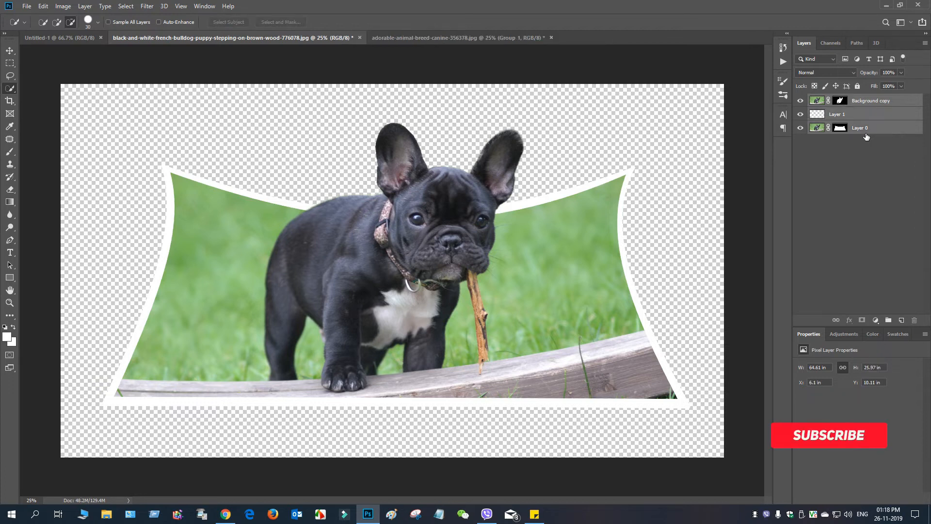
key("ctrl+g")
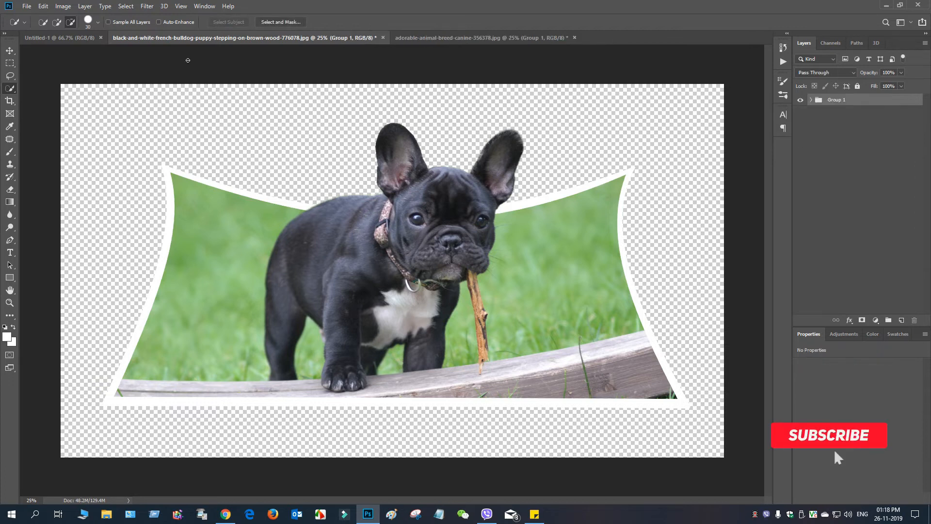
left_click(12, 52)
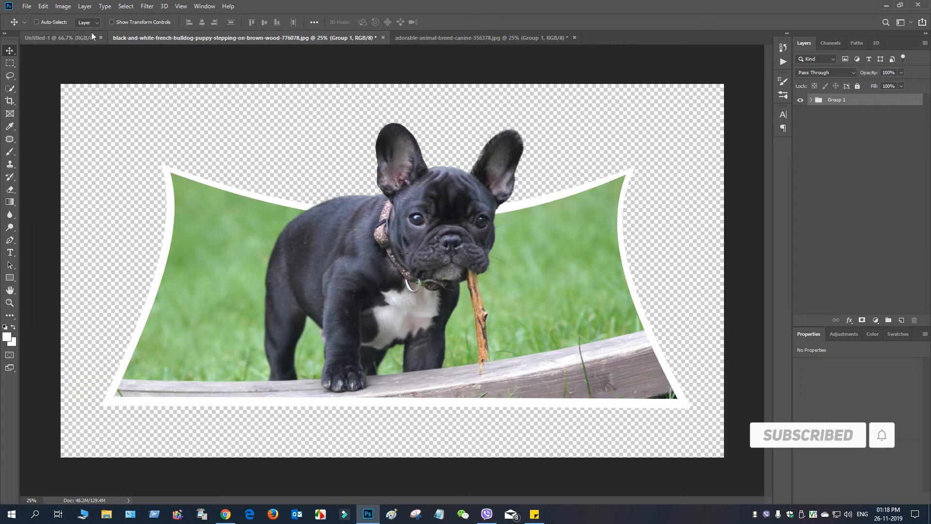
left_click(64, 38)
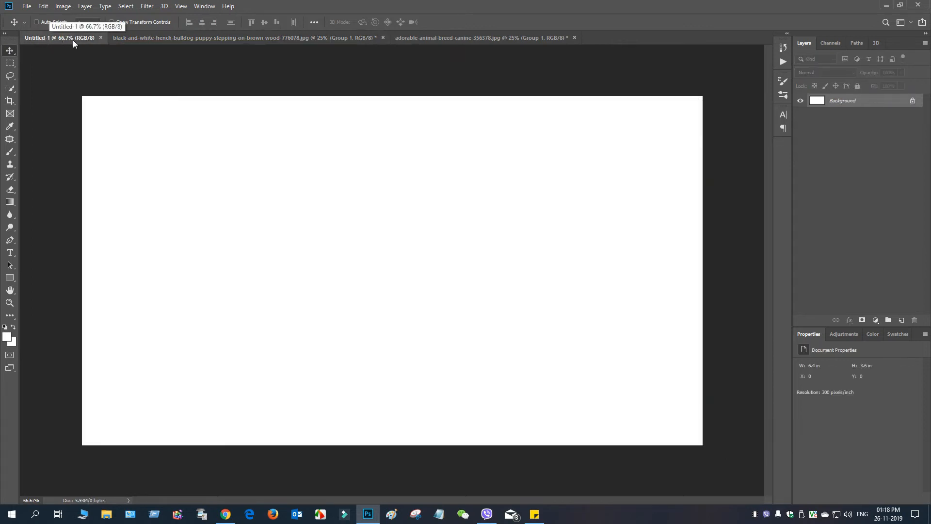
left_click(168, 37)
left_click_drag(358, 263, 439, 240)
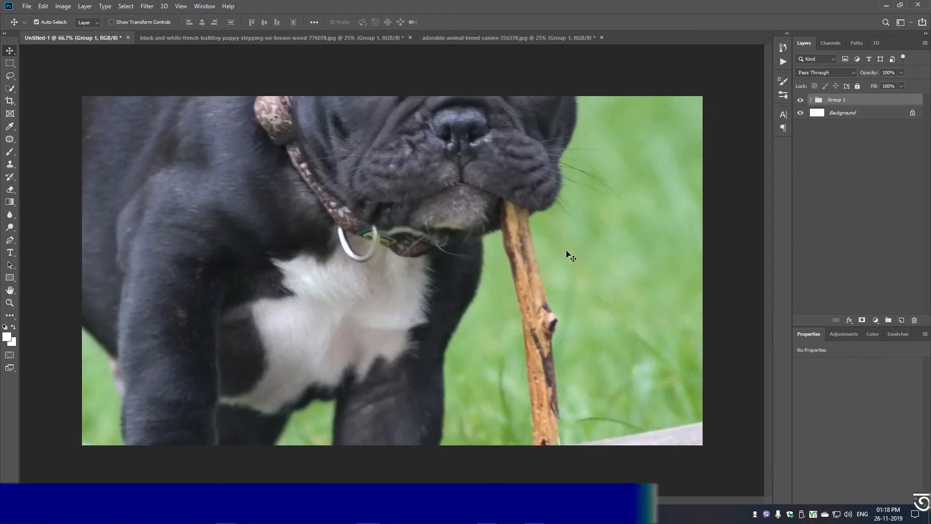
- Scale the puppy group down to about 28.29% and position it in the lower right-hand part of the white canvas
key("ctrl+t")
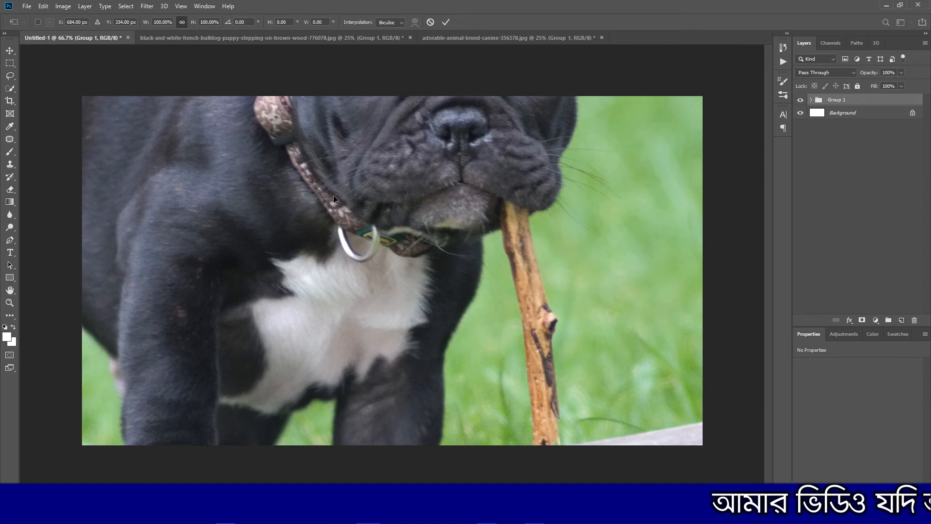
left_click_drag(492, 336, 498, 343)
left_click_drag(297, 171, 485, 330)
left_click_drag(550, 263, 556, 266)
left_click_drag(243, 147, 557, 285)
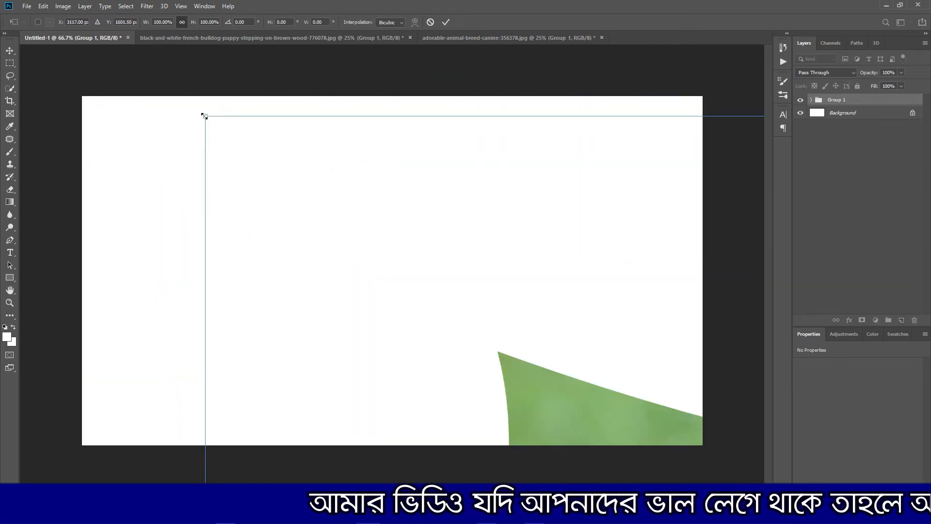
left_click_drag(204, 116, 560, 320)
left_click_drag(627, 363, 201, 173)
left_click_drag(137, 73, 495, 271)
left_click_drag(591, 361, 264, 154)
left_click_drag(165, 64, 297, 139)
left_click_drag(540, 290, 475, 327)
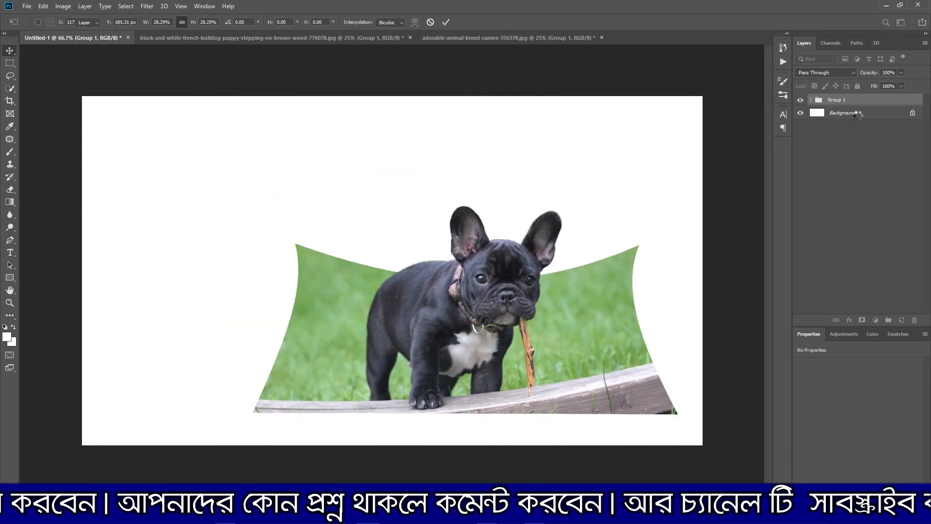
left_click(27, 6)
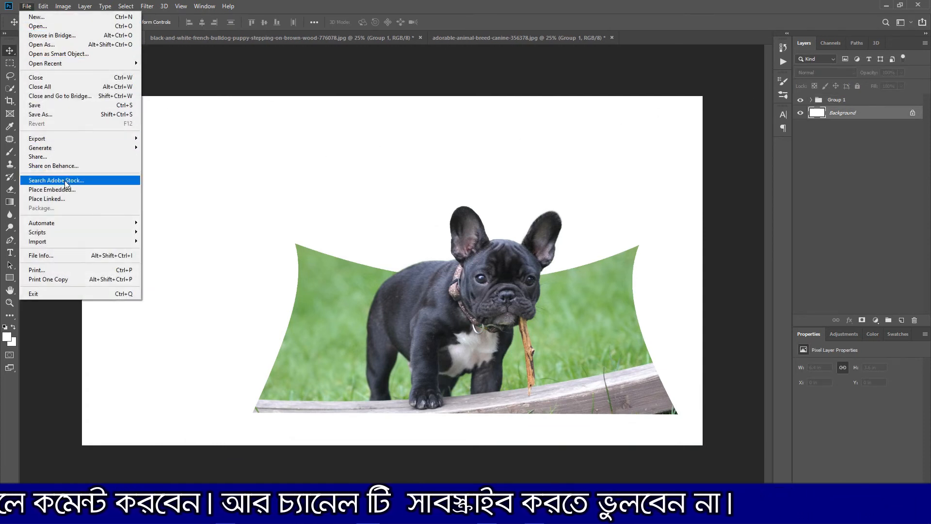
left_click(68, 189)
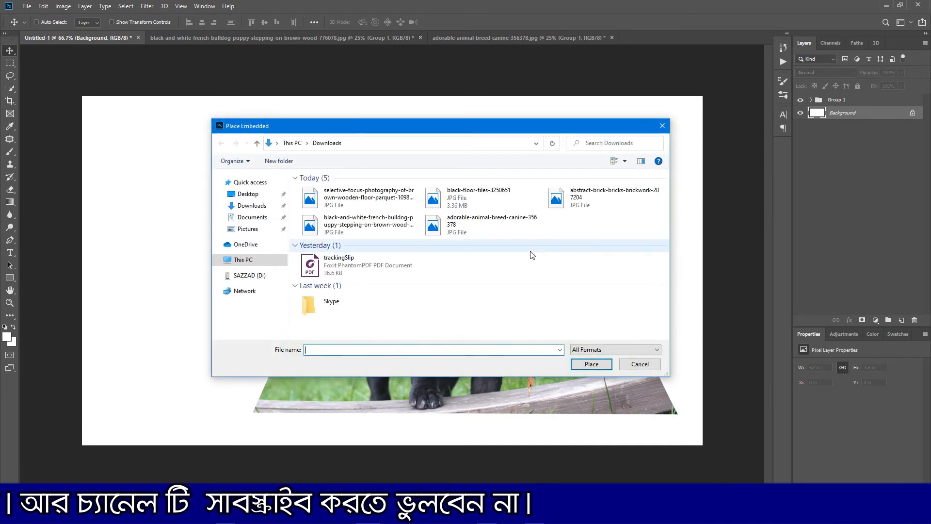
left_click(454, 197)
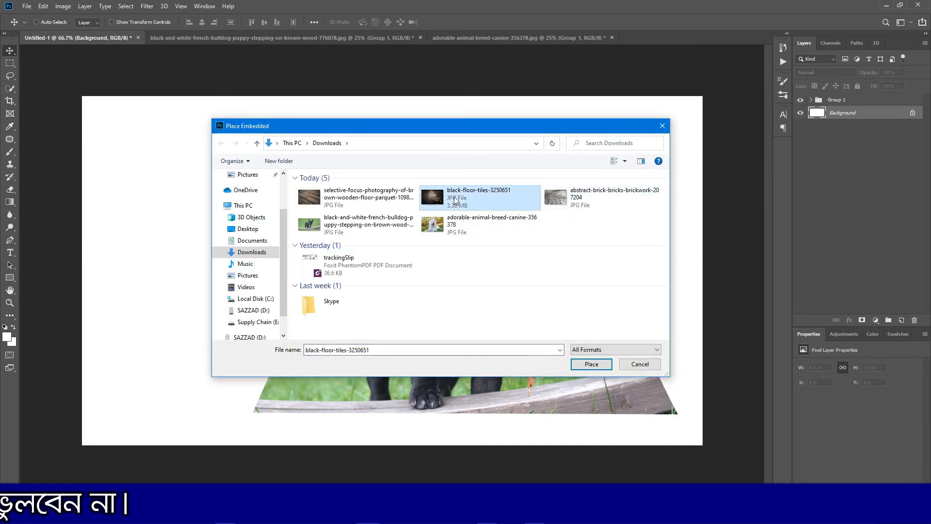
left_click(590, 365)
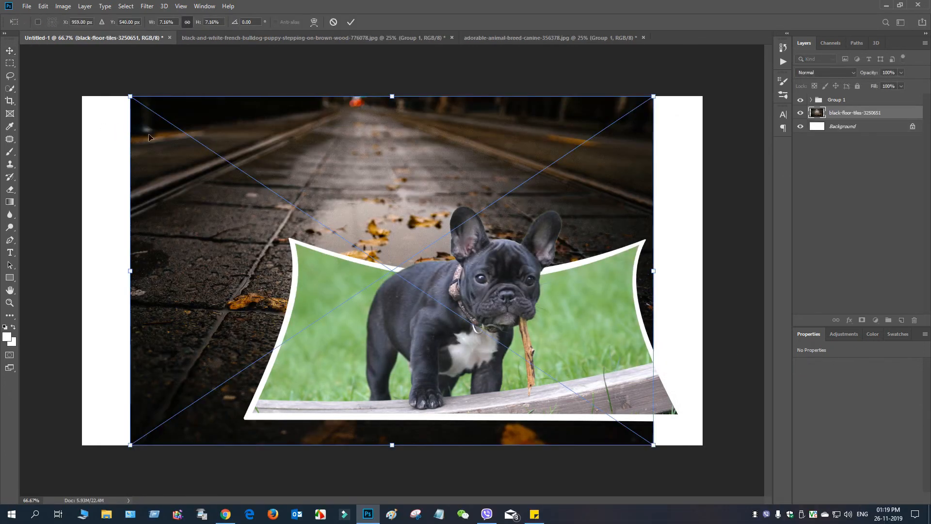
left_click_drag(135, 101, 70, 71)
left_click_drag(654, 448, 724, 480)
key("ctrl+z")
left_click_drag(654, 445, 718, 488)
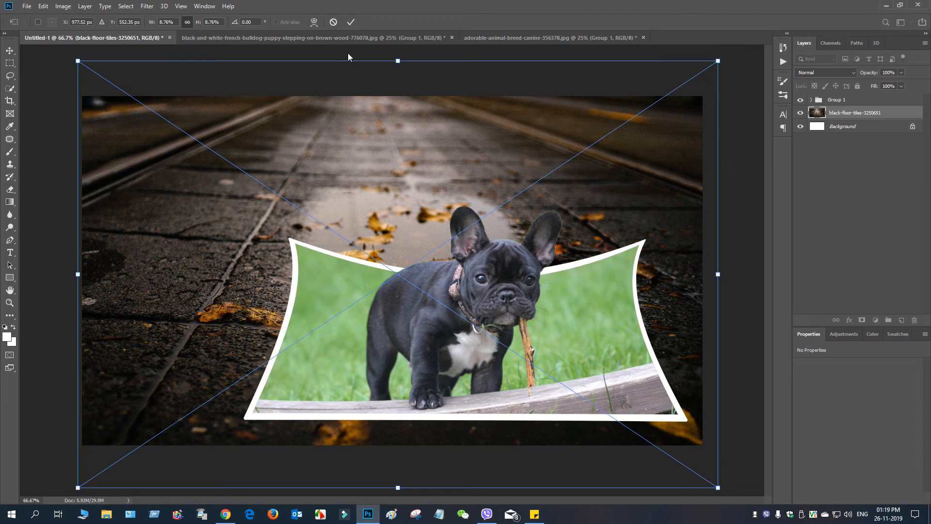
left_click(334, 23)
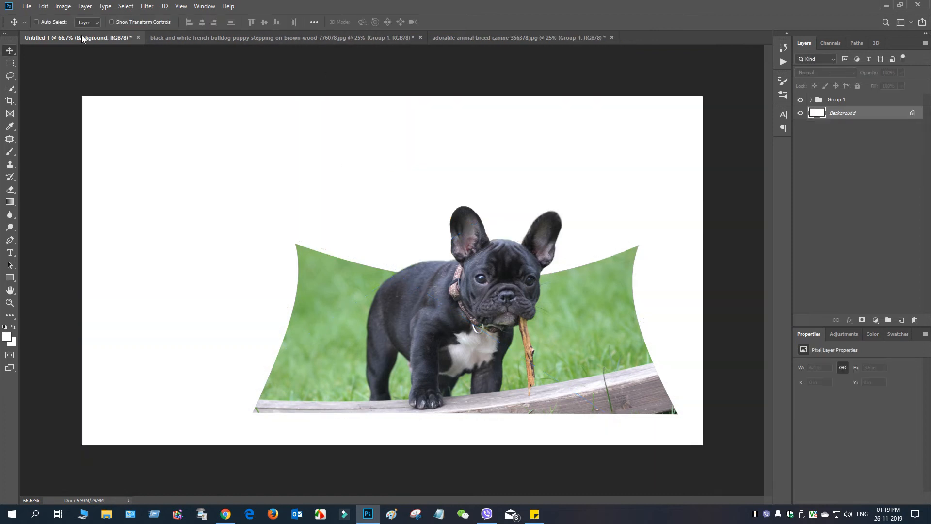
- Place abstract-brick-bricks-brickwork-207204 as an embedded image above the Background layer and enlarge it to about 8.71% to cover the canvas
left_click(25, 6)
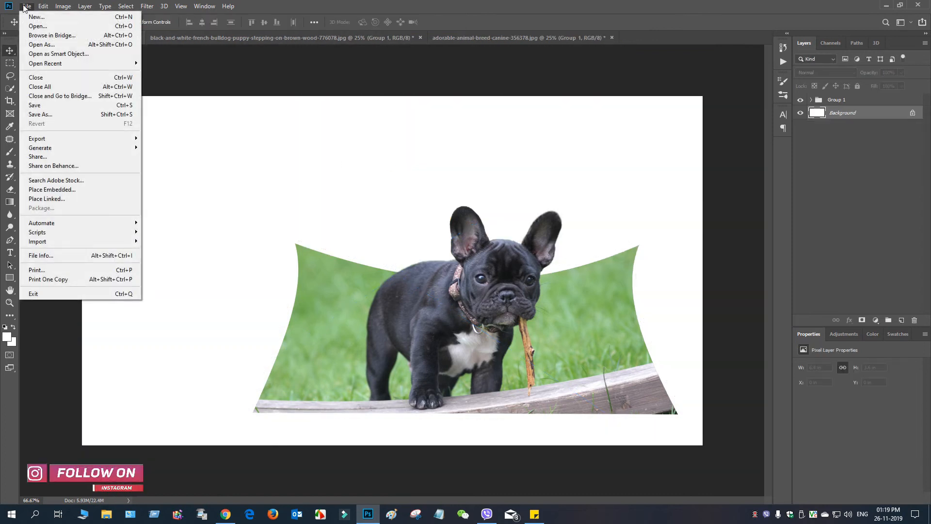
left_click(54, 189)
left_click(546, 198)
double_click(563, 199)
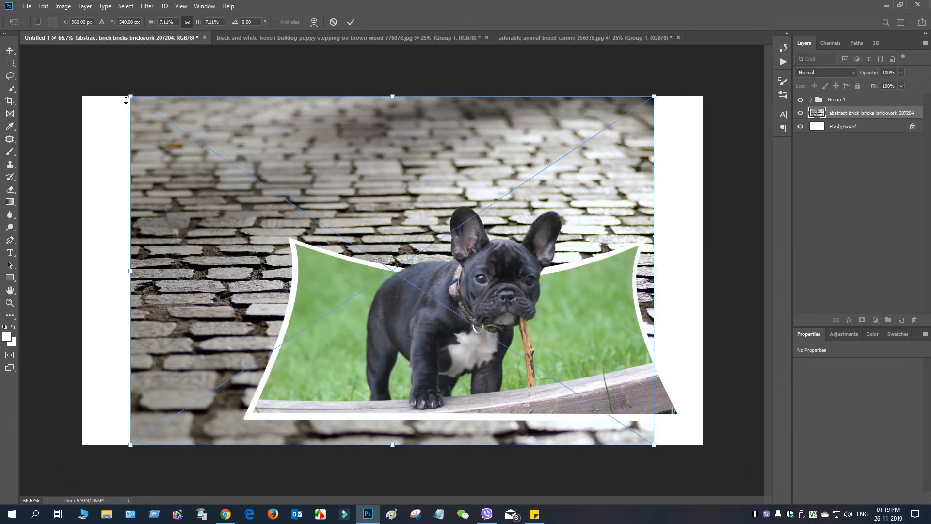
left_click_drag(131, 97, 71, 57)
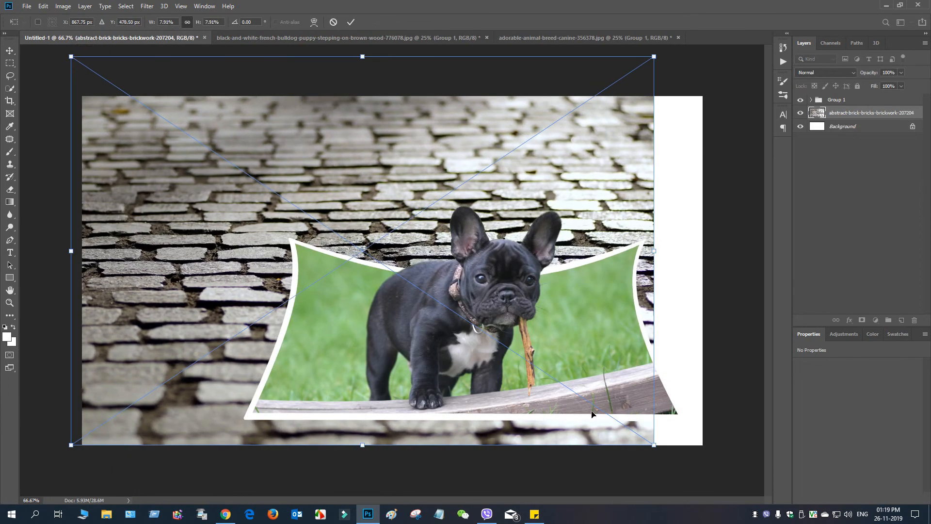
left_click_drag(655, 444, 712, 484)
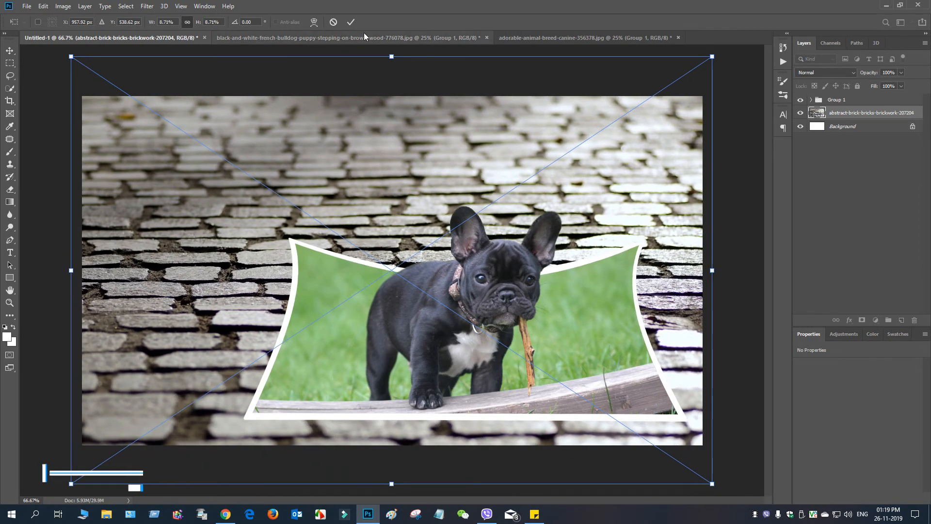
left_click(351, 22)
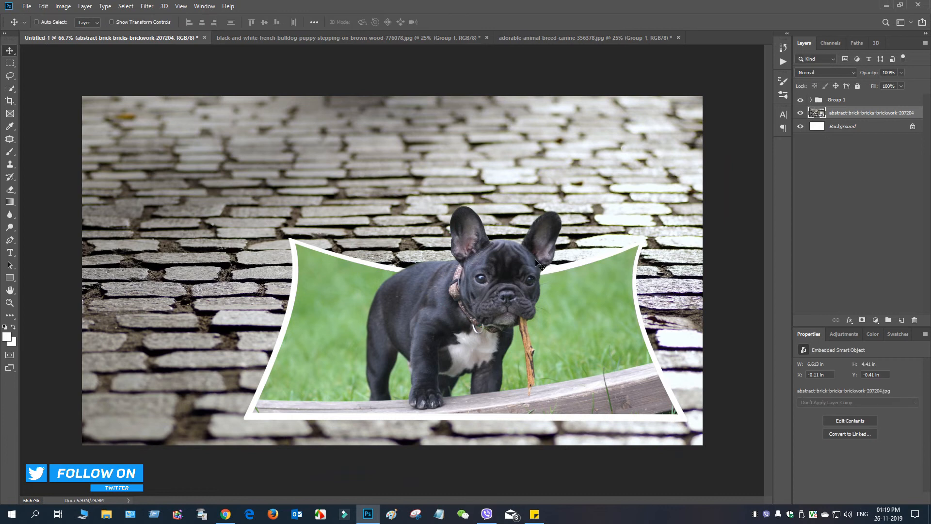
- Add a Drop Shadow to the puppy group with 73% opacity, 117° angle, 10 px distance and 9 px size
left_click(839, 100)
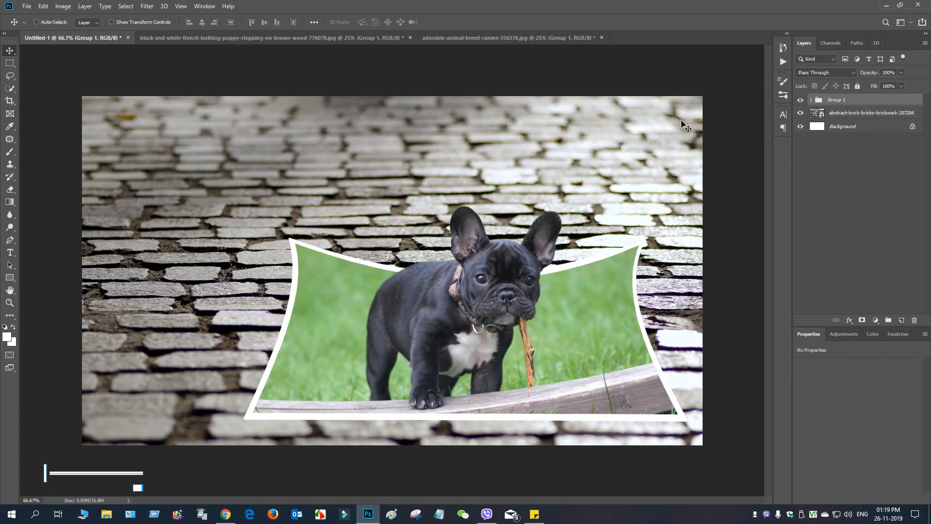
mouse_move(402, 309)
left_mouse_down()
mouse_move(421, 316)
mouse_move(403, 307)
left_mouse_up()
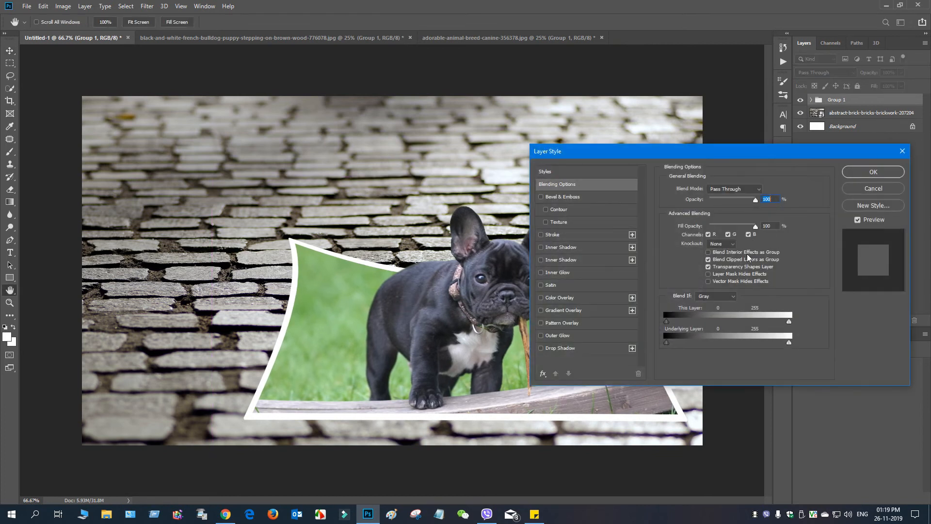
left_click(569, 348)
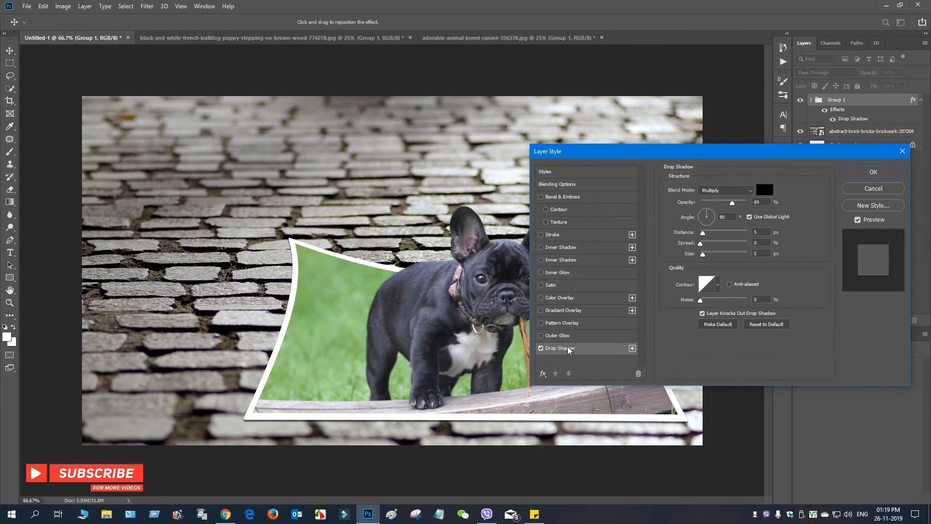
left_click_drag(703, 256, 706, 234)
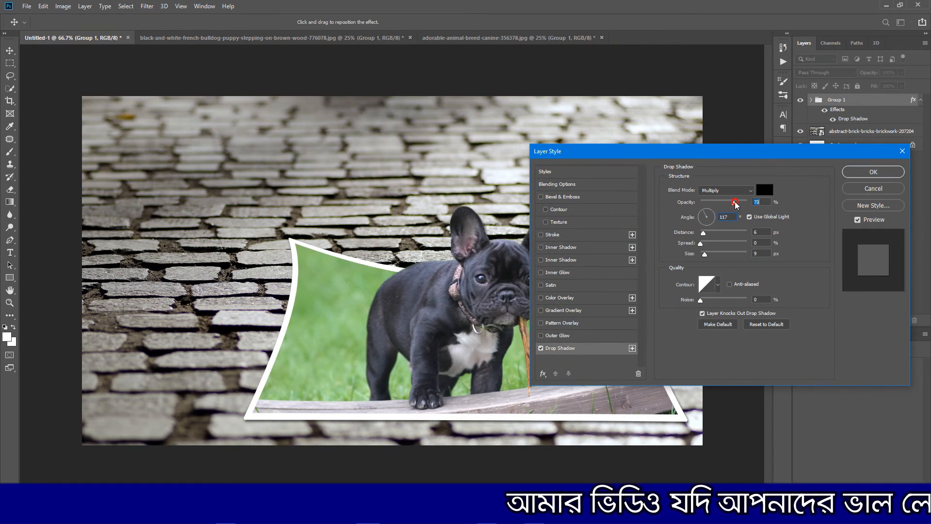
left_click_drag(702, 235, 707, 236)
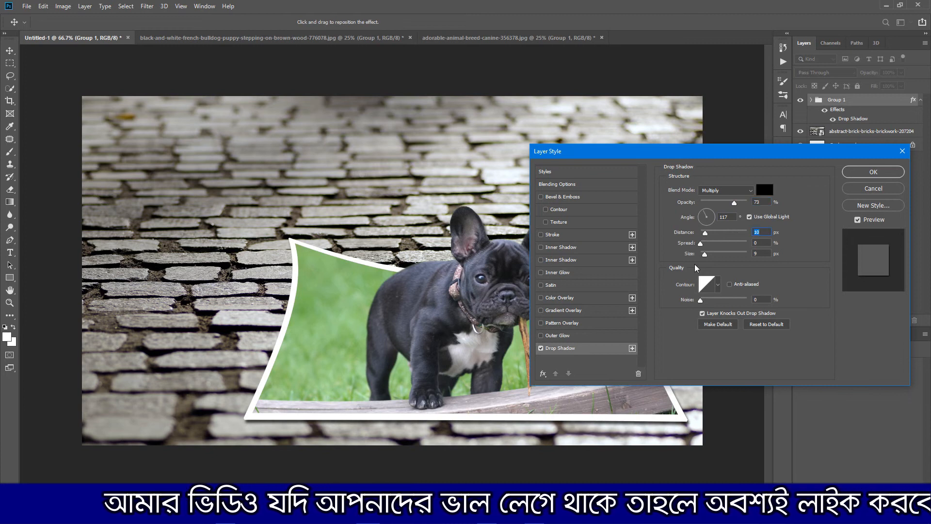
- Try the Stroke, Outer Glow and Inner Shadow effects on the puppy group, reducing the Inner Shadow distance to 2 px, and switch them off
left_click(541, 235)
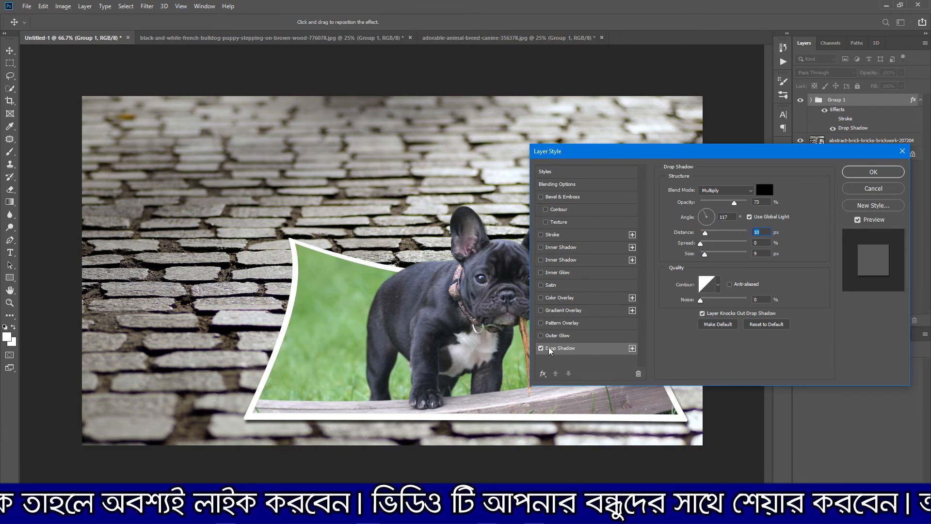
left_click(541, 335)
left_click(541, 335)
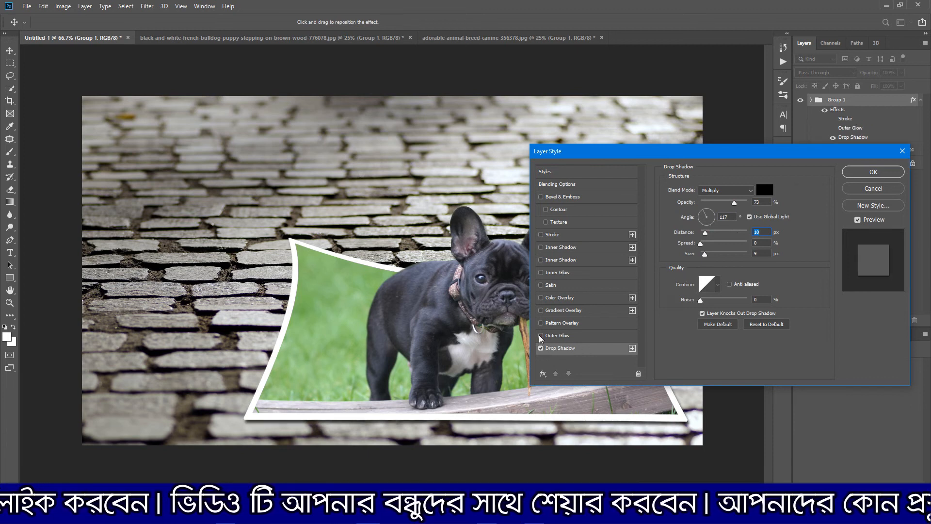
left_click(541, 247)
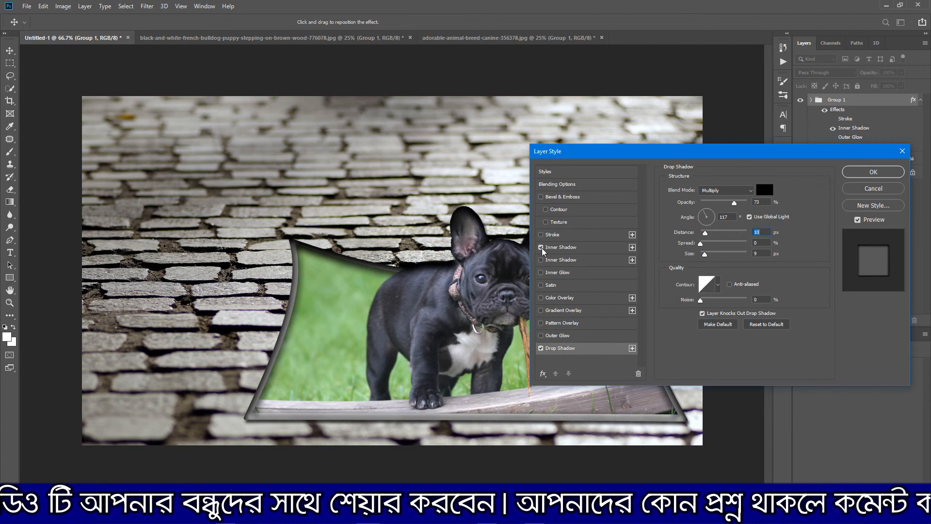
left_click(577, 250)
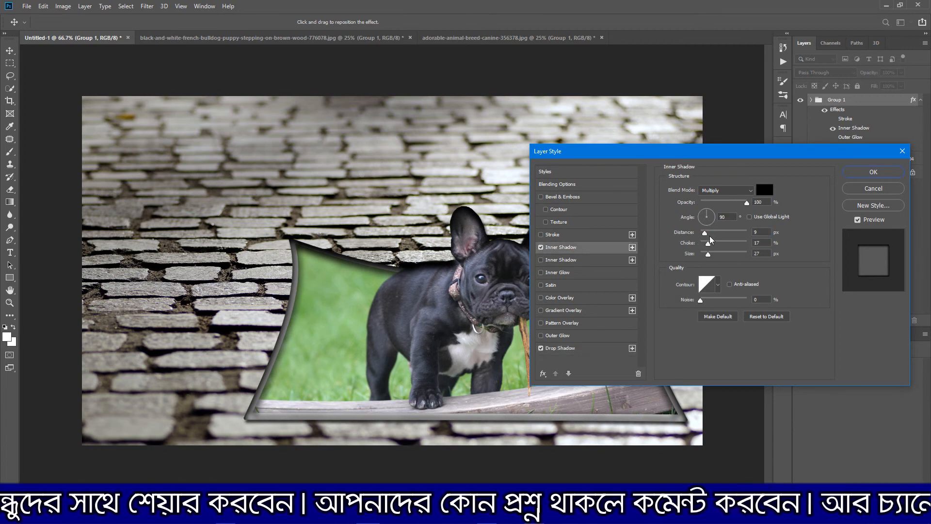
mouse_move(704, 233)
left_mouse_down()
mouse_move(704, 256)
mouse_move(679, 245)
left_mouse_up()
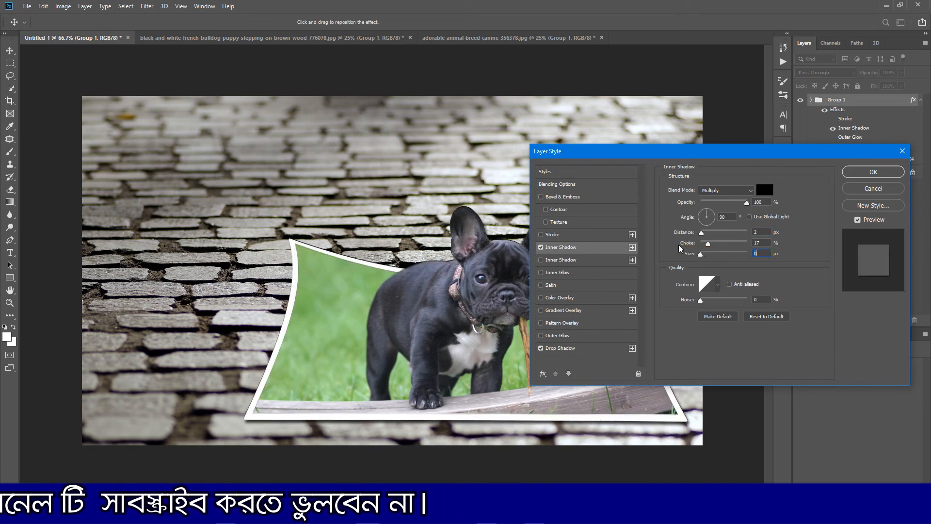
left_click(541, 247)
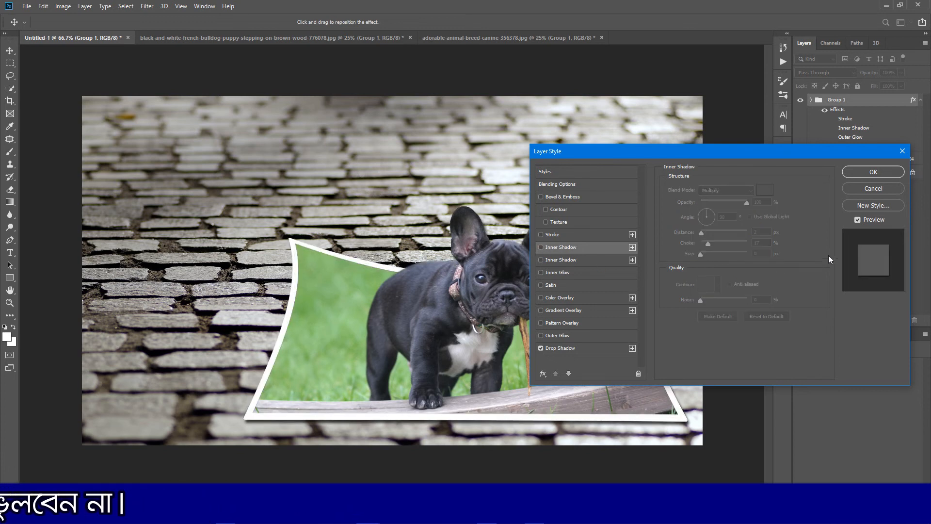
- Accept the puppy group's layer style and copy the white dog group into the Untitled-1 document
left_click(872, 171)
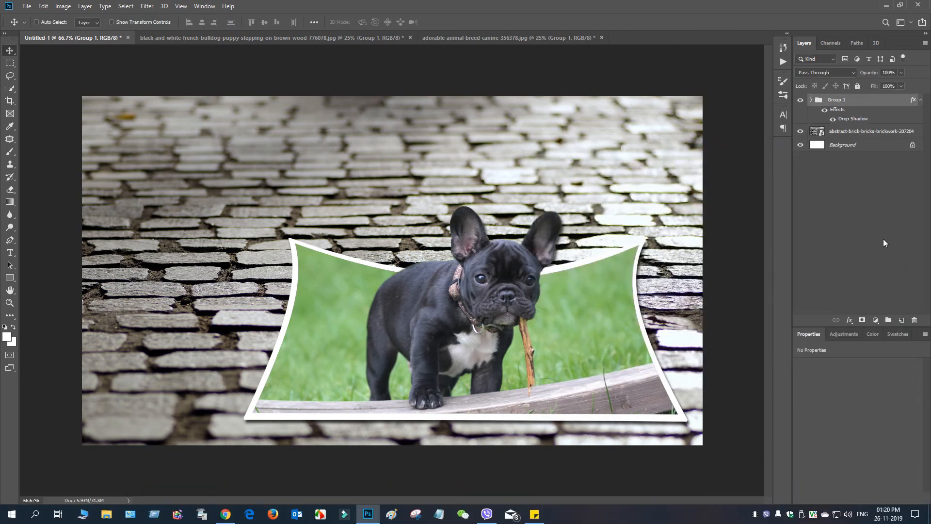
left_click(471, 34)
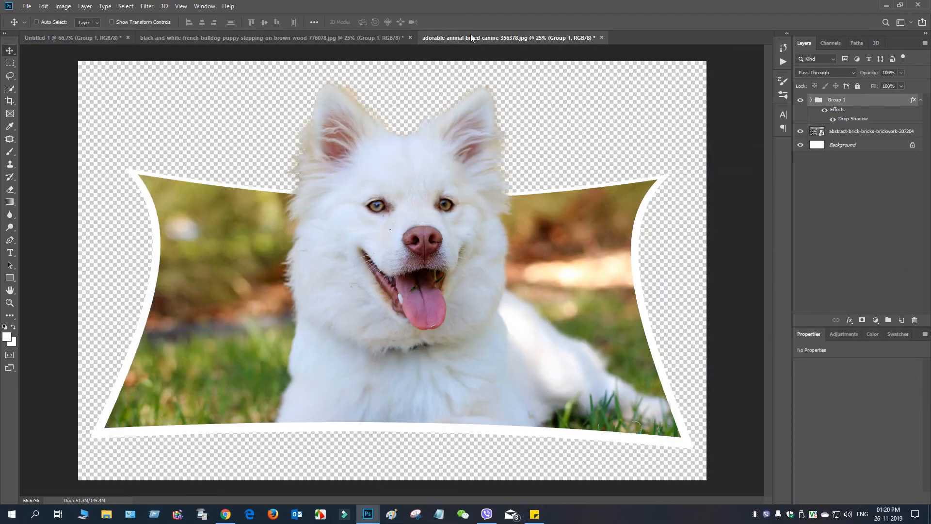
left_click_drag(445, 241, 206, 169)
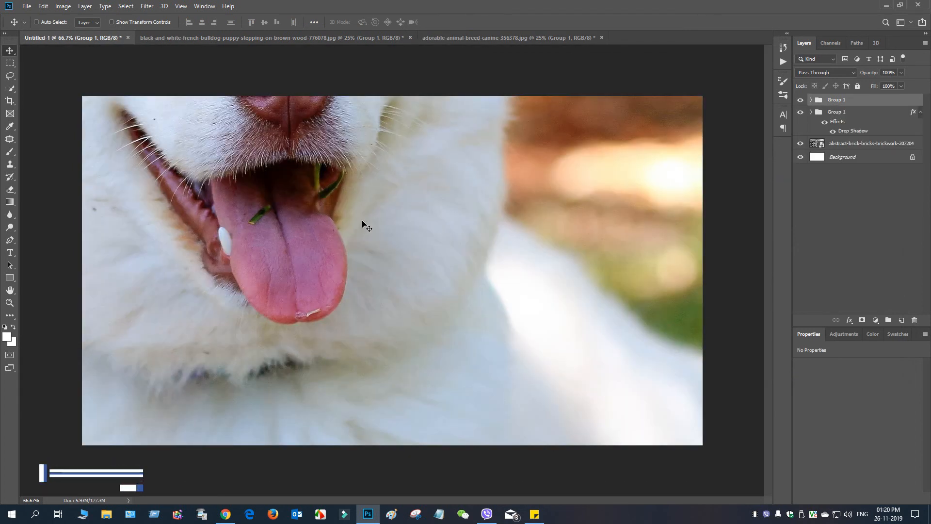
- Scale the white dog group down to about 23.09% and place it in the upper right-hand part of the canvas
key("ctrl+t")
left_click_drag(318, 176, 614, 397)
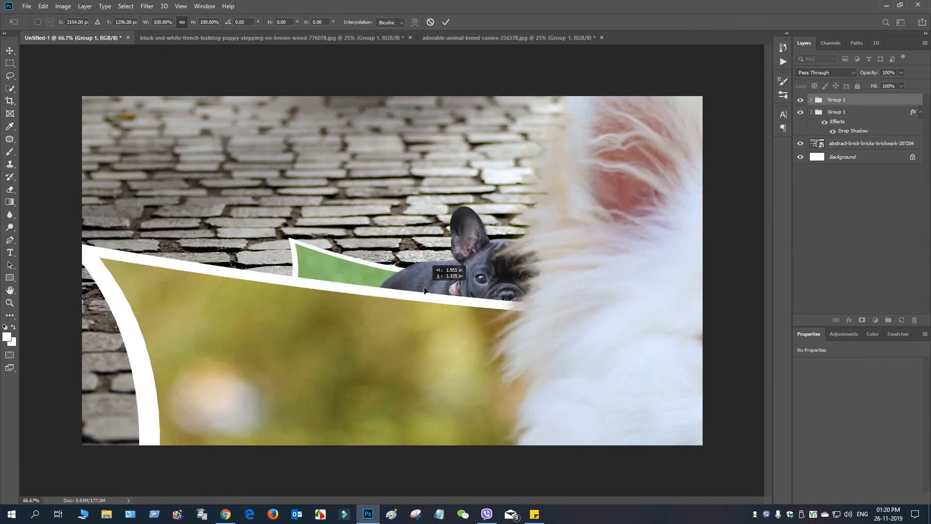
left_click_drag(382, 315, 443, 384)
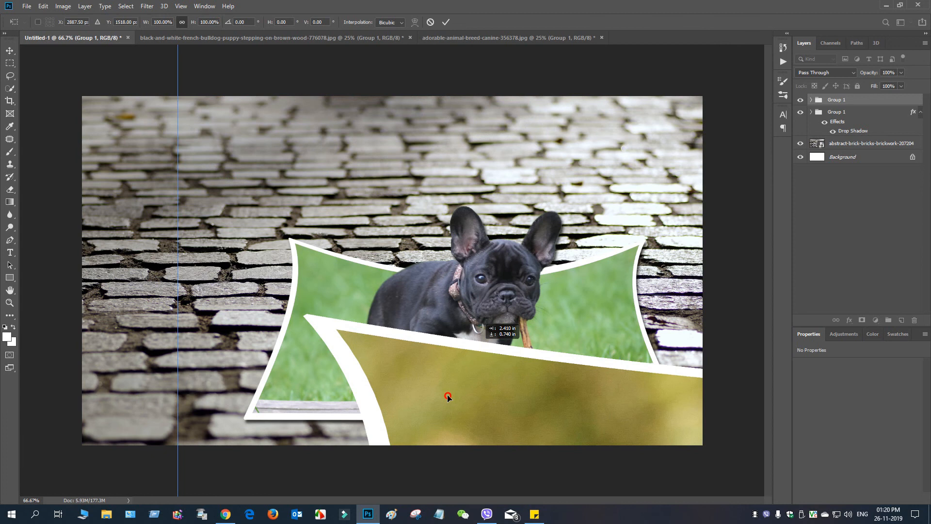
left_click_drag(145, 79, 467, 292)
left_click_drag(584, 452, 267, 292)
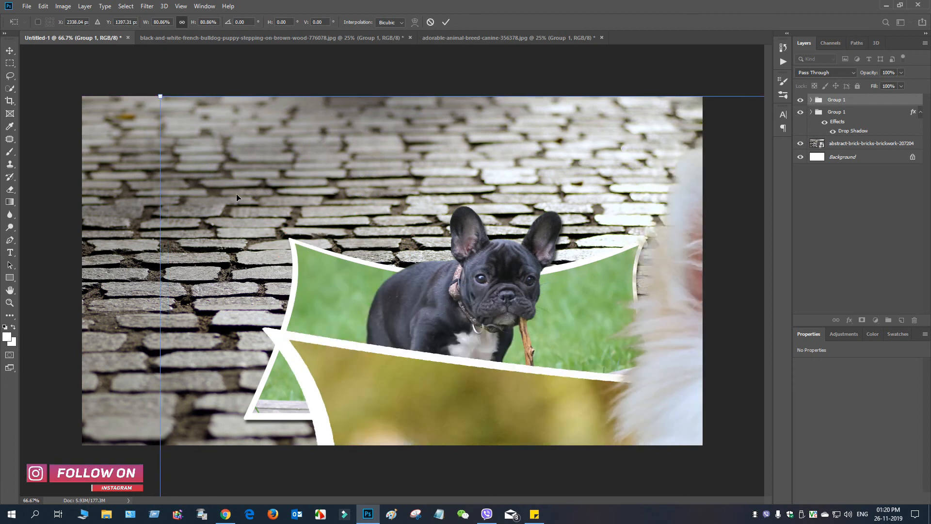
left_click_drag(156, 98, 516, 348)
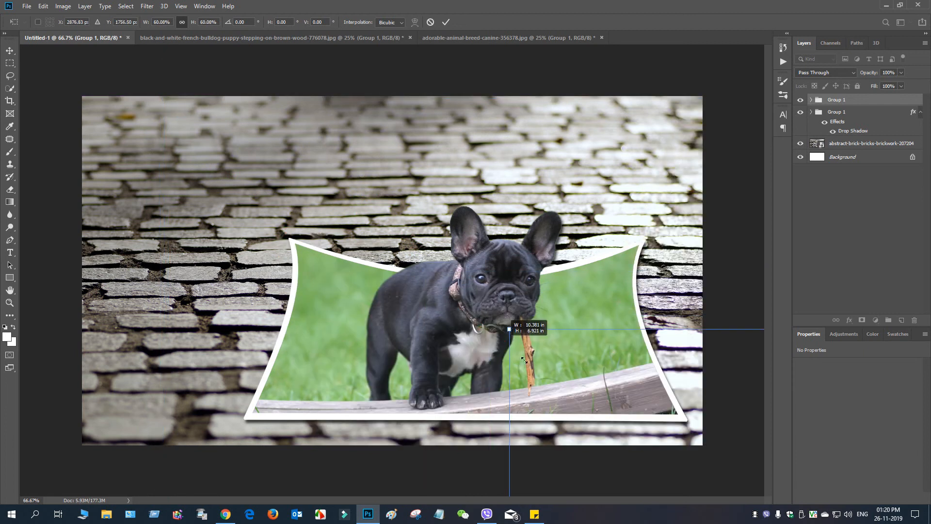
left_click_drag(657, 382, 357, 199)
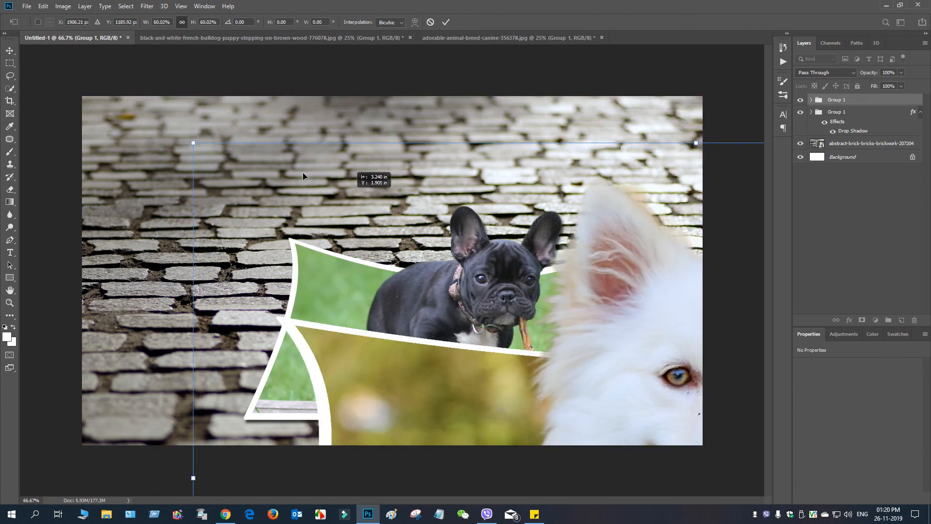
left_click_drag(199, 145, 499, 353)
left_click_drag(619, 381, 194, 135)
left_click_drag(49, 101, 324, 293)
left_click_drag(388, 379, 232, 205)
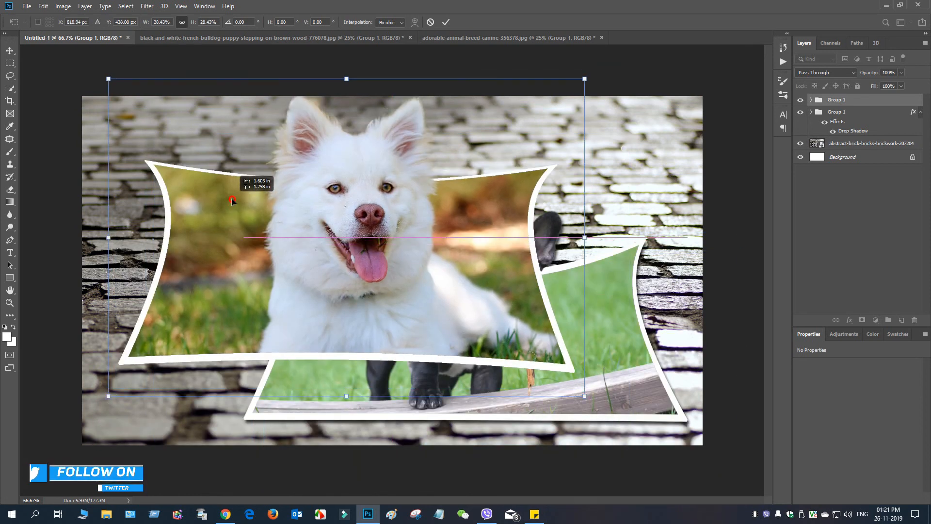
left_click_drag(109, 79, 197, 146)
left_click_drag(265, 268, 143, 212)
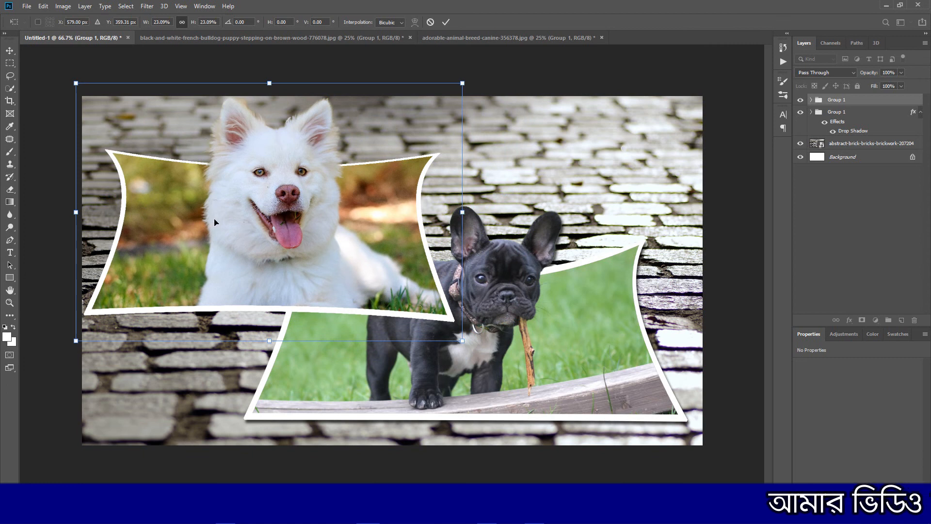
left_click_drag(326, 206, 451, 183)
- Move the puppy group to the lower left-hand part of the canvas and scale it down to clear the dog's frame
left_click(863, 118)
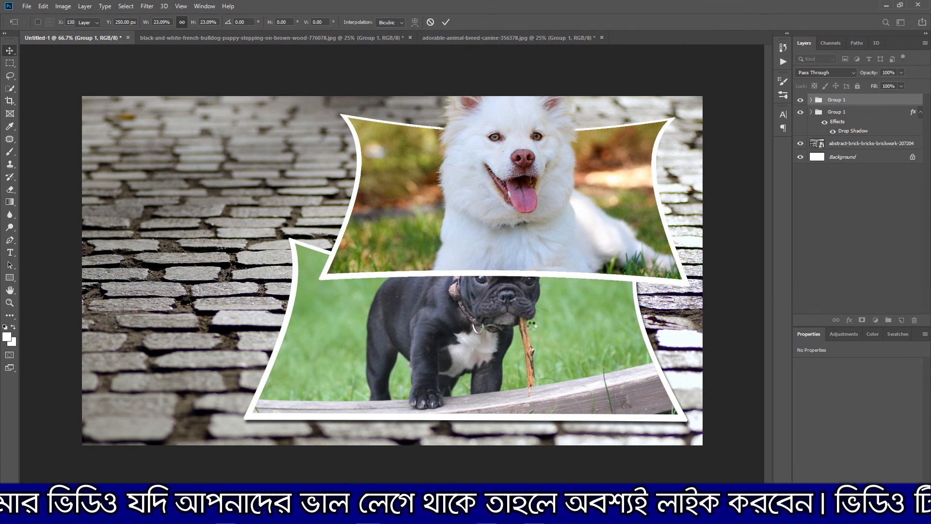
left_click_drag(505, 348, 350, 353)
key("ctrl+t")
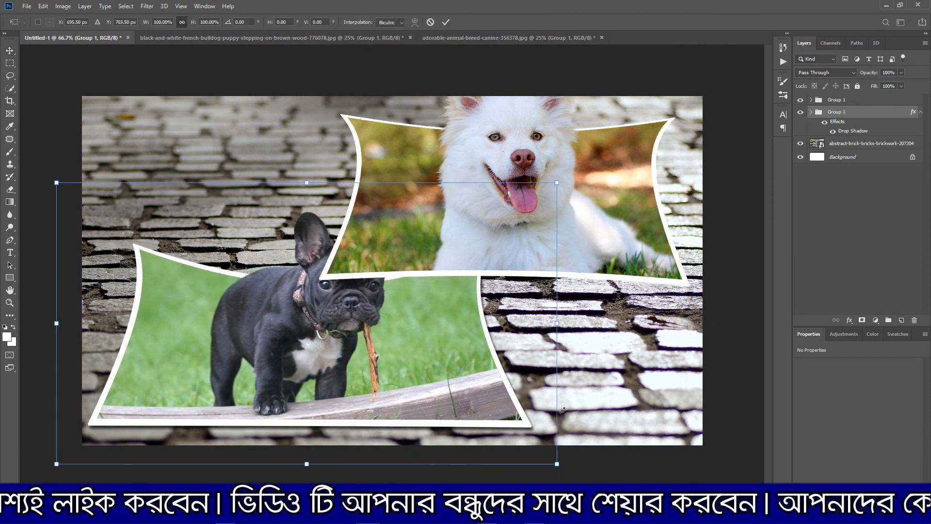
left_click_drag(552, 464, 463, 411)
left_click_drag(331, 345, 348, 387)
key("Return")
- Scale the white dog group to about 85.86% and reposition it in the canvas's upper right-hand corner area
key("ctrl+t")
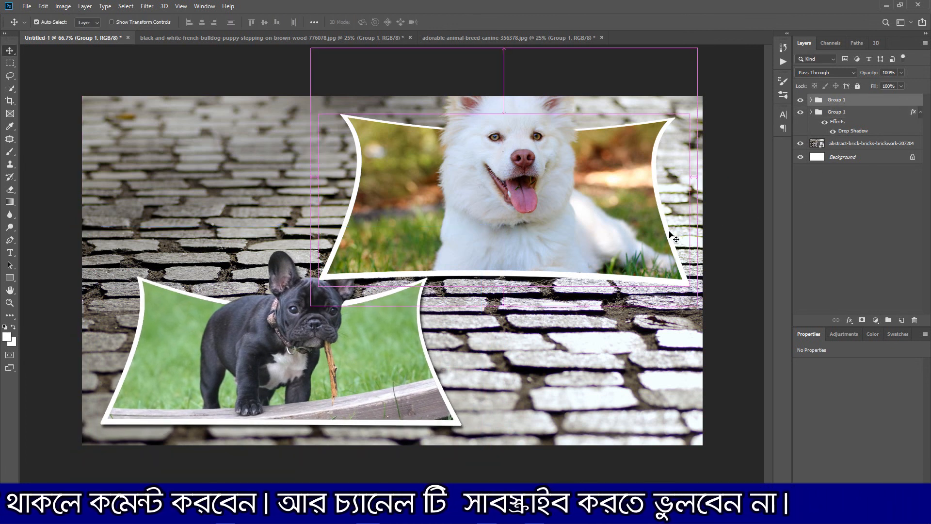
left_click_drag(697, 305, 642, 269)
left_click_drag(541, 208, 592, 213)
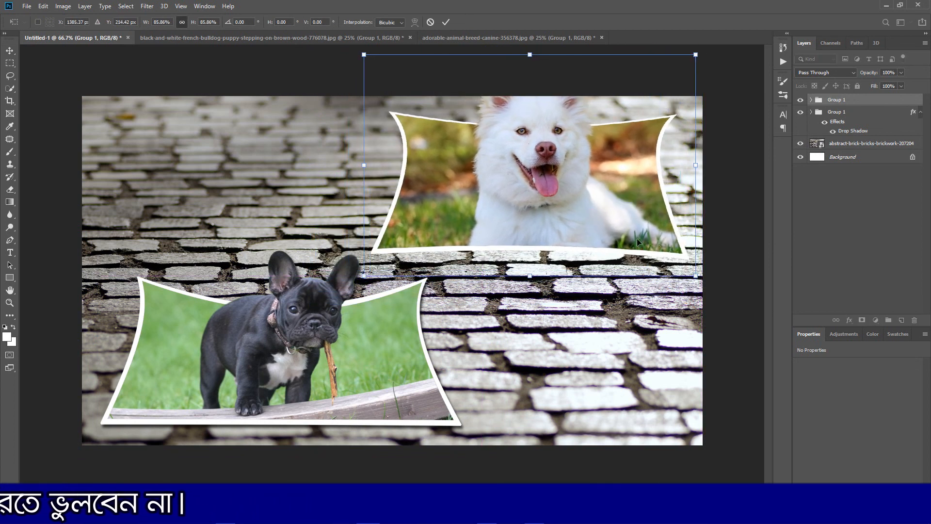
left_click(446, 22)
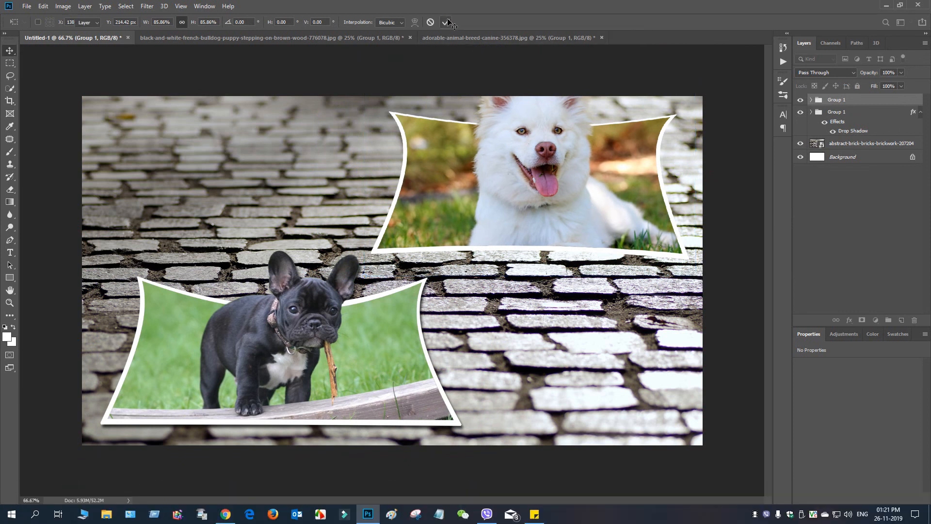
- Add a Drop Shadow effect to the white dog group
double_click(893, 99)
left_click(541, 348)
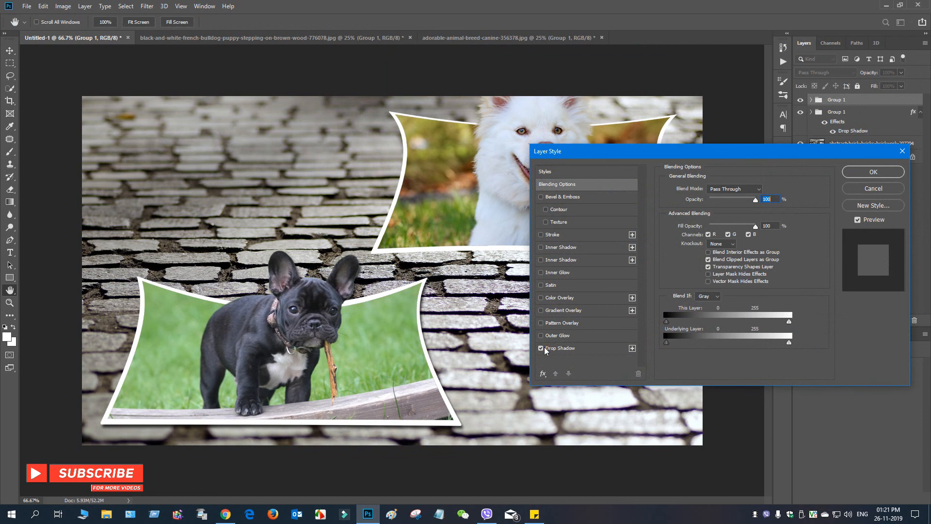
left_click_drag(684, 151, 407, 152)
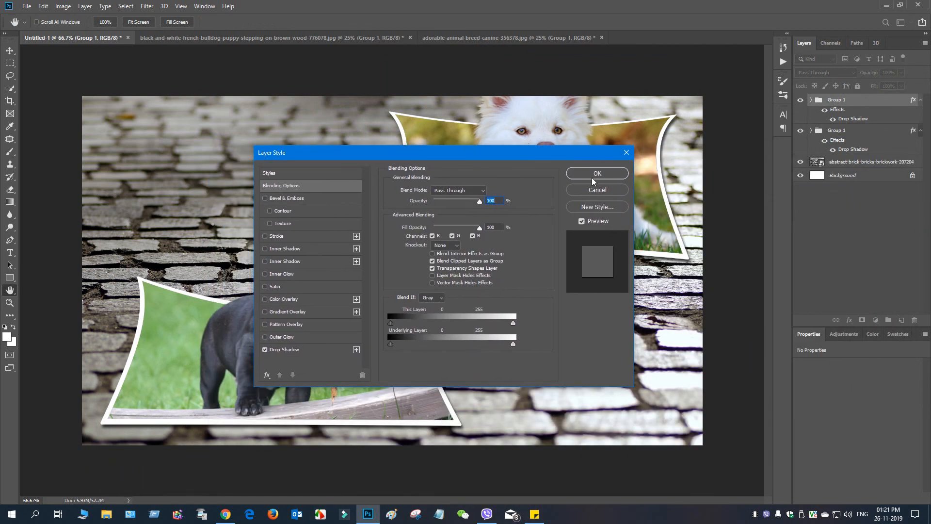
left_click(593, 176)
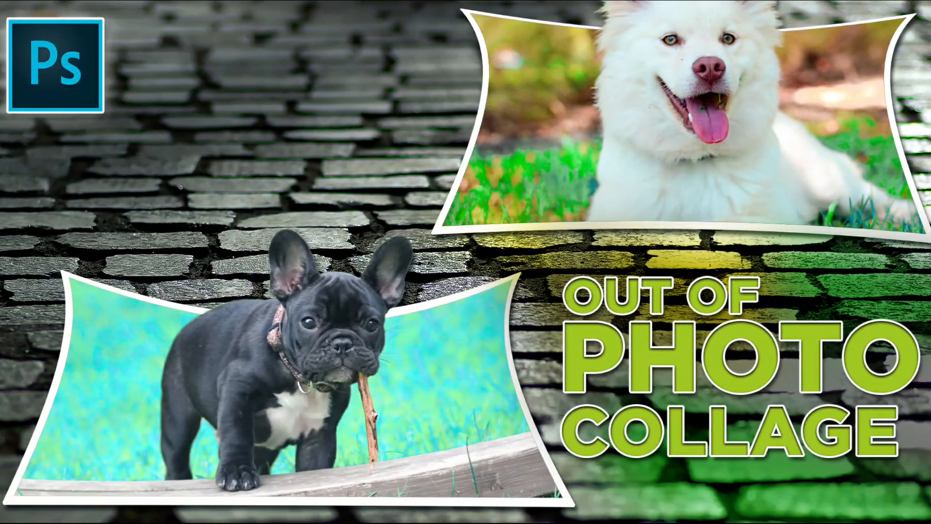